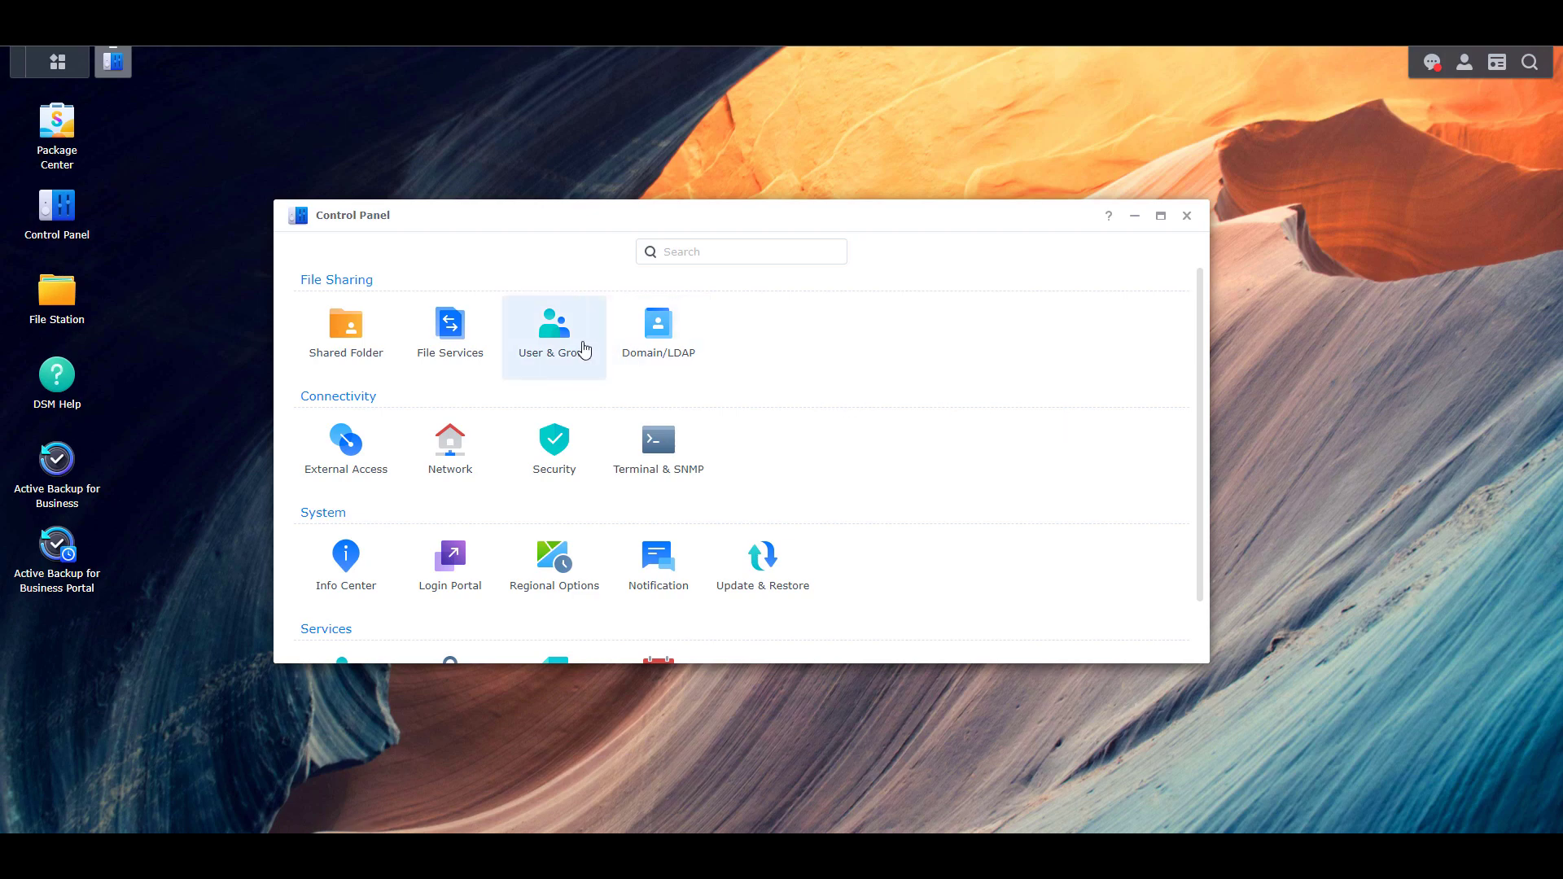
Step: Open the test user's account settings under User & Group and review its group memberships and shared folder permissions
{"action": "left_click", "coordinate": [583, 349]}
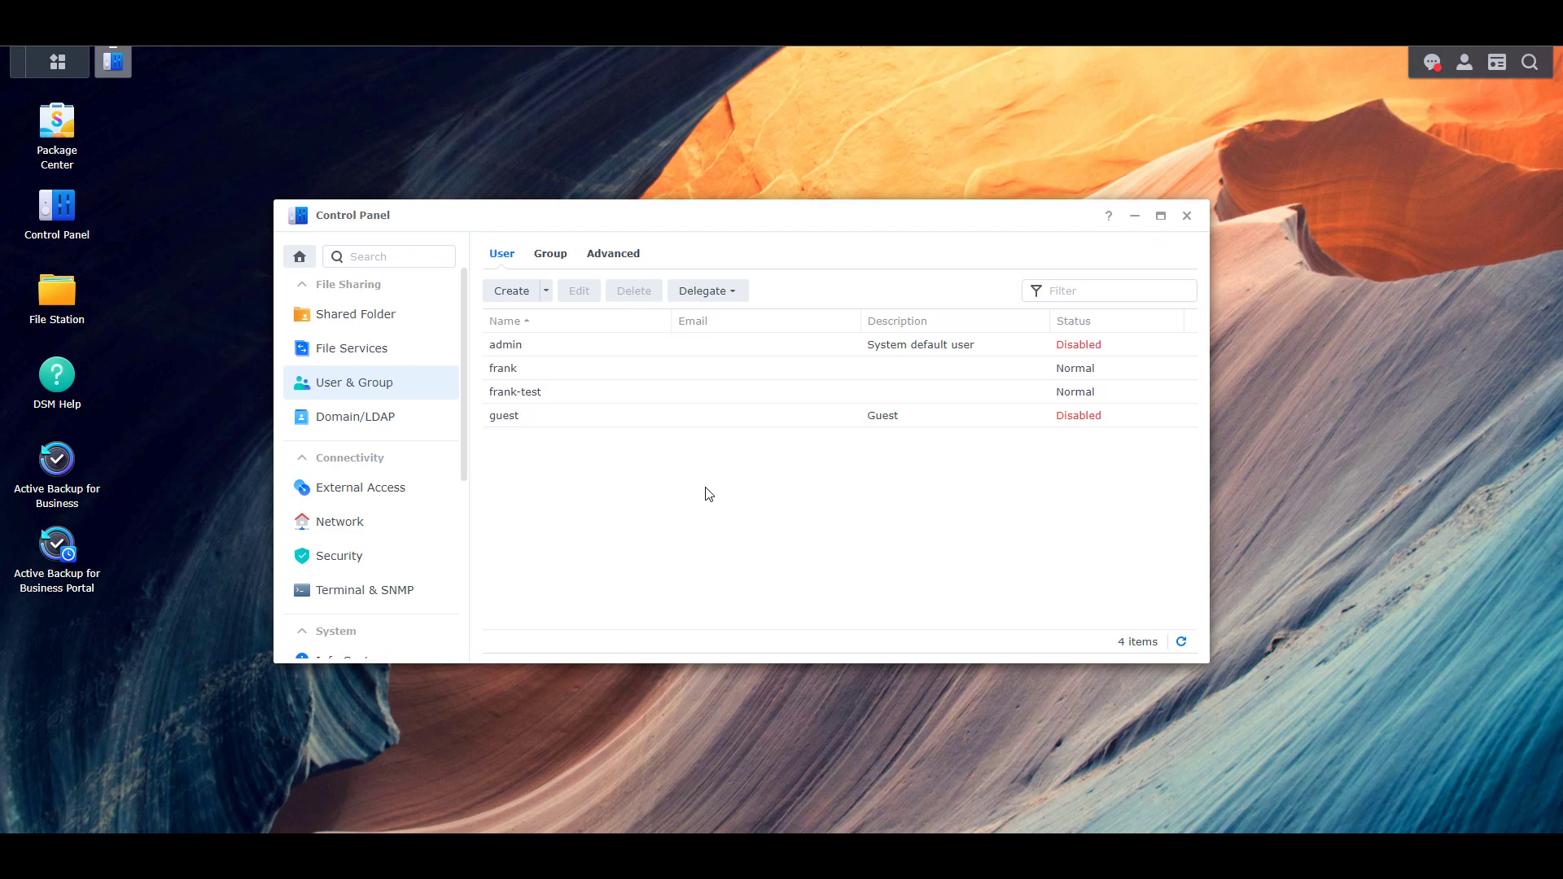
{"action": "left_click", "coordinate": [589, 395]}
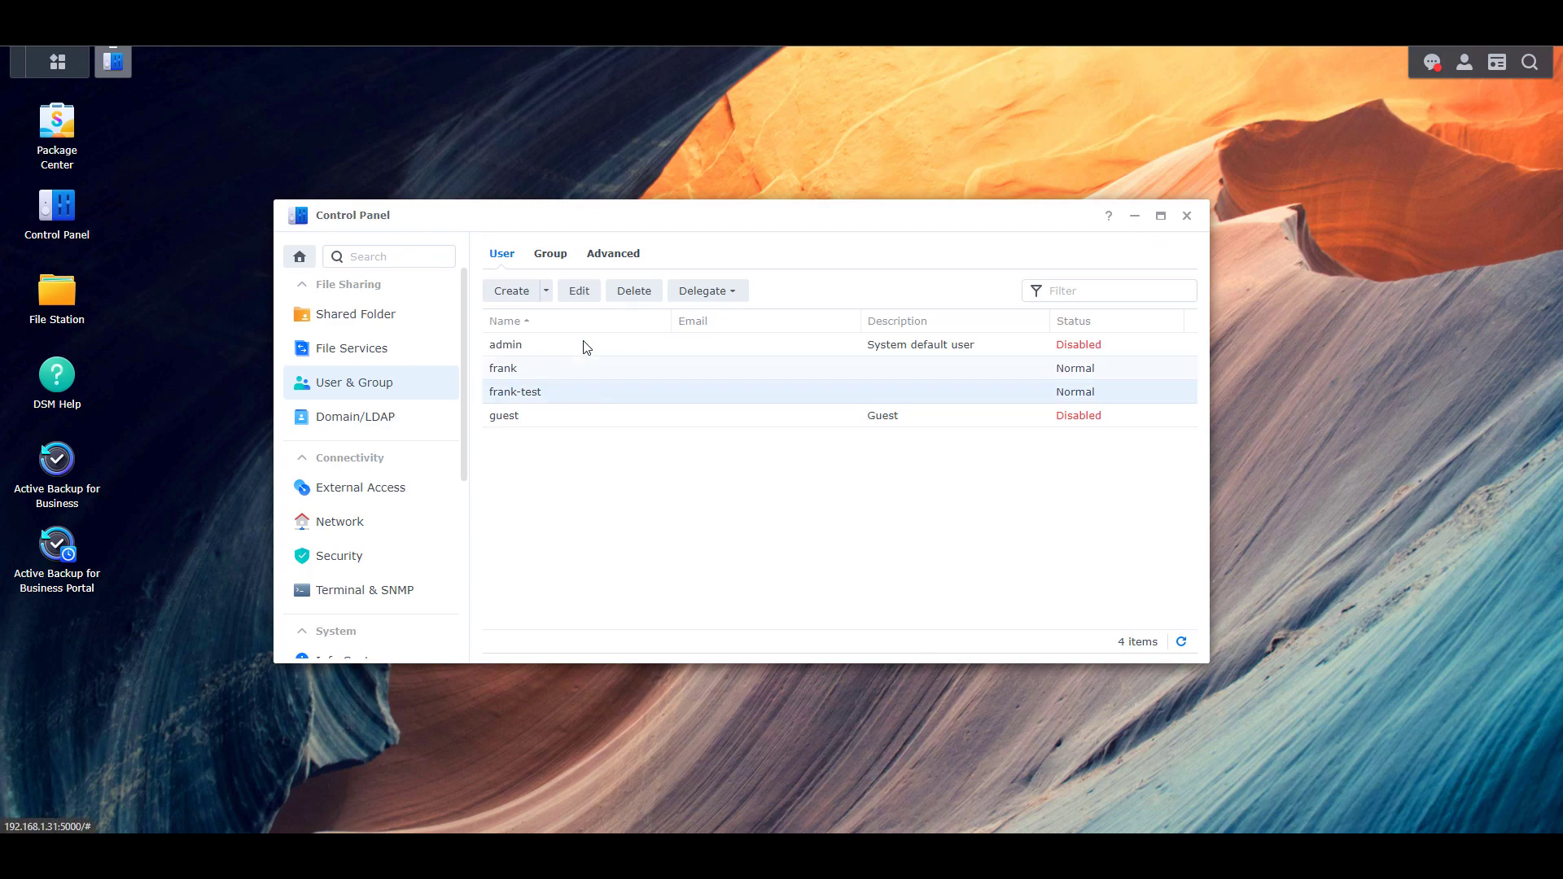
{"action": "left_click", "coordinate": [577, 293]}
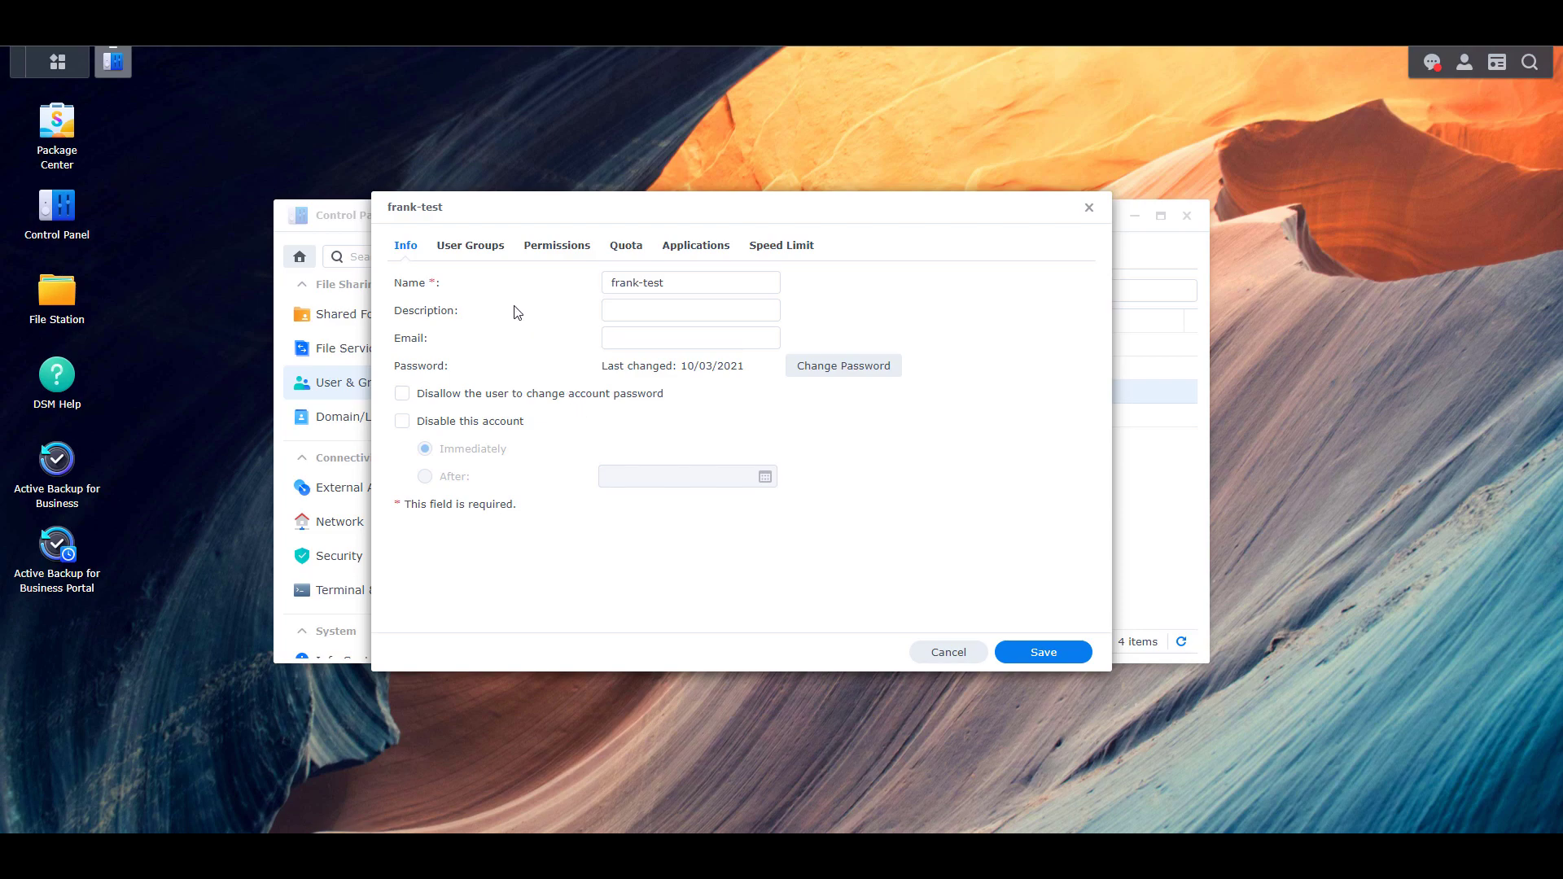
{"action": "left_click", "coordinate": [473, 251]}
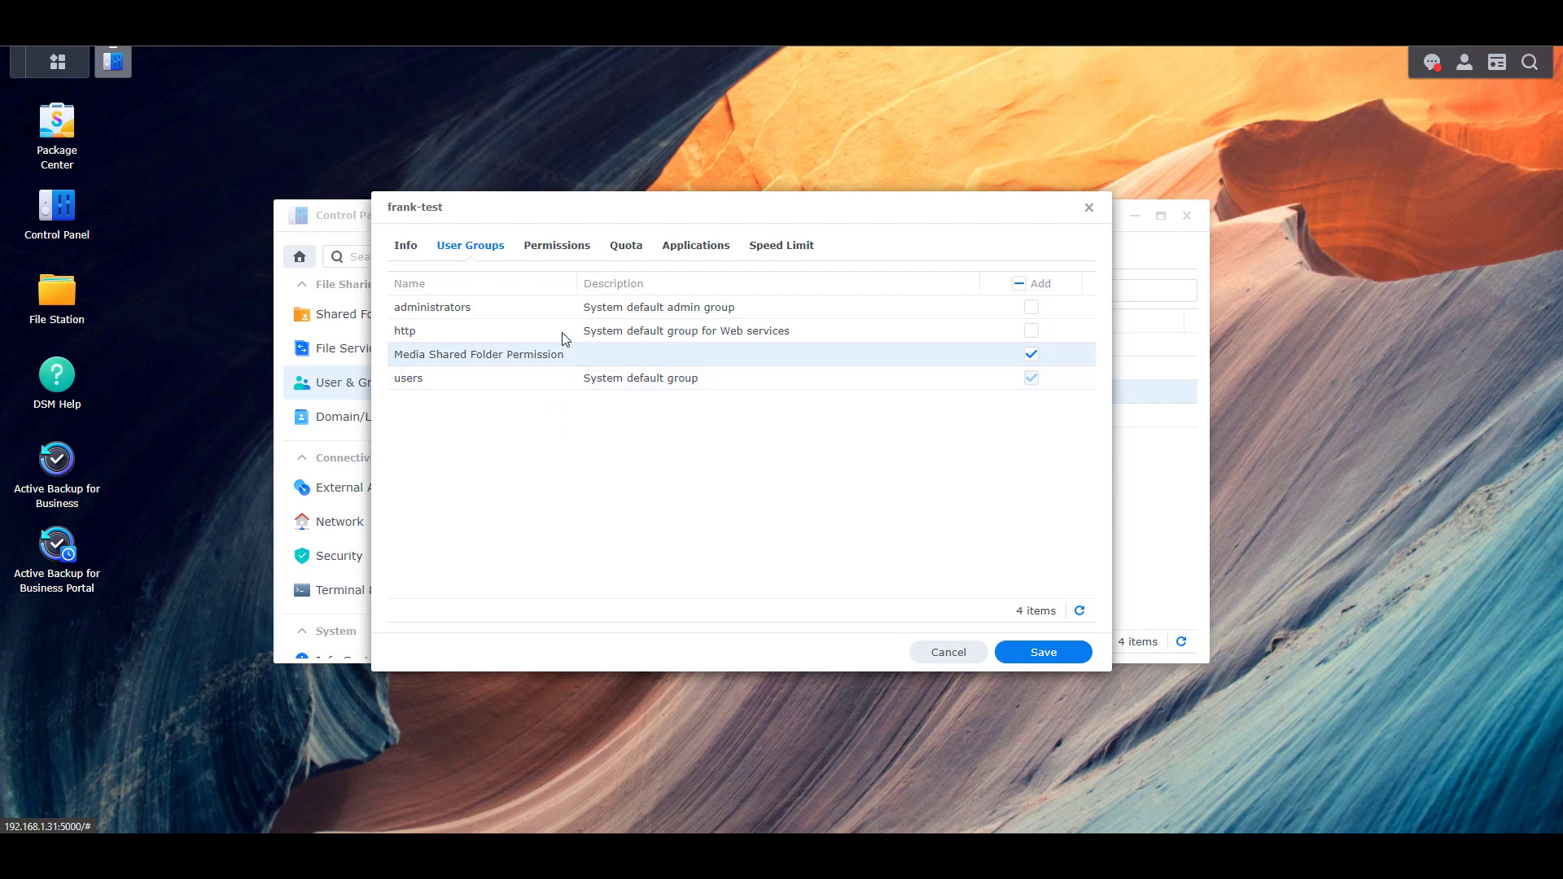
{"action": "left_click", "coordinate": [566, 253]}
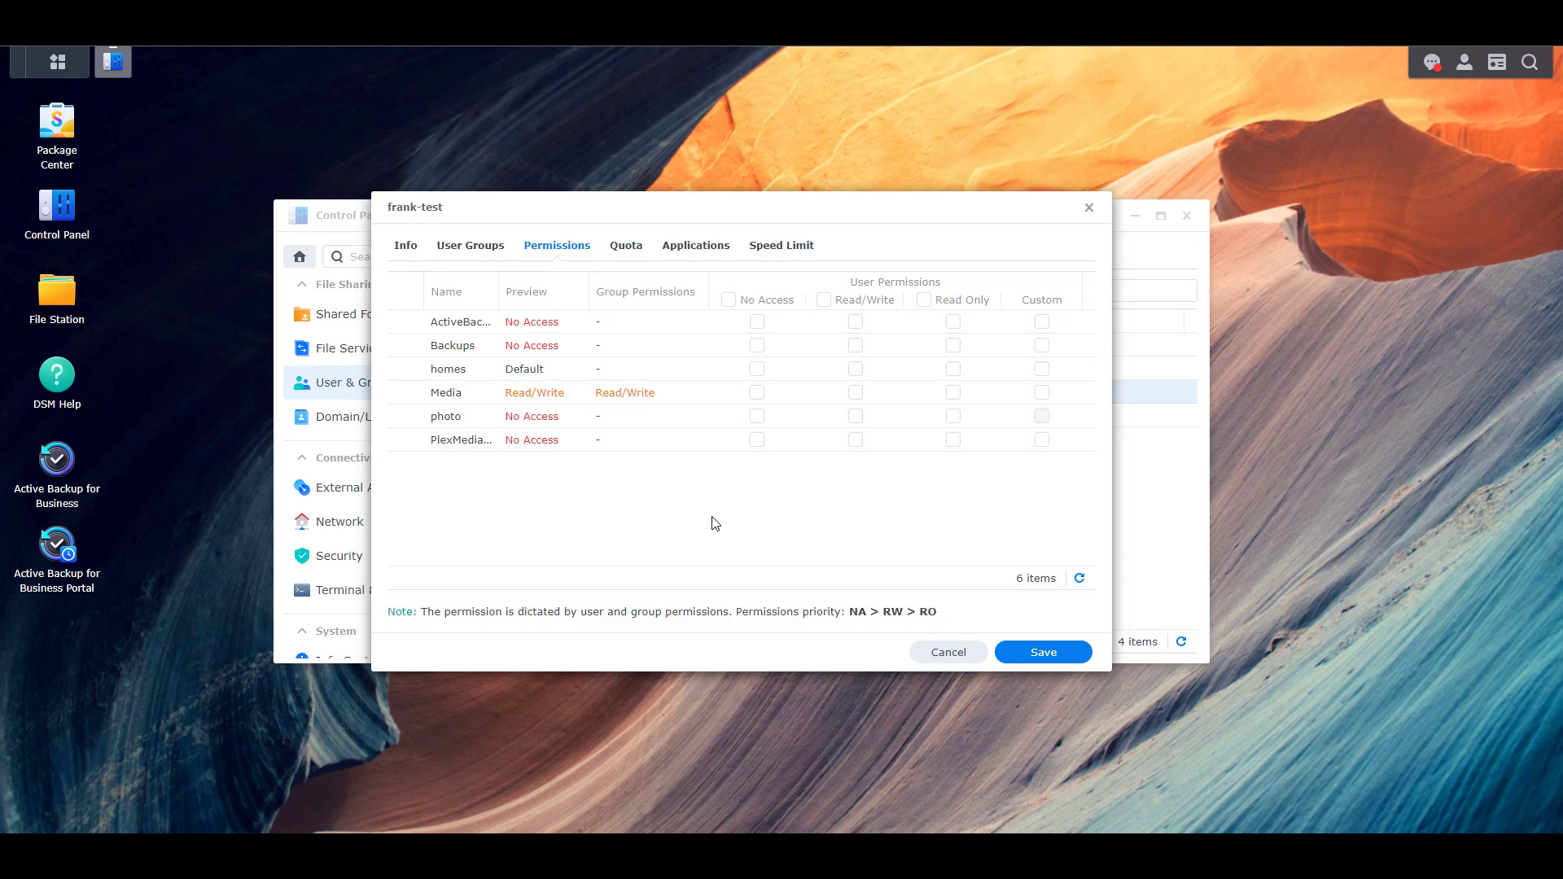
Step: Try granting the test user Read/Write access to the Backups and ActiveBackupforBusiness folders, and clear both permissions again
{"action": "left_click", "coordinate": [855, 346]}
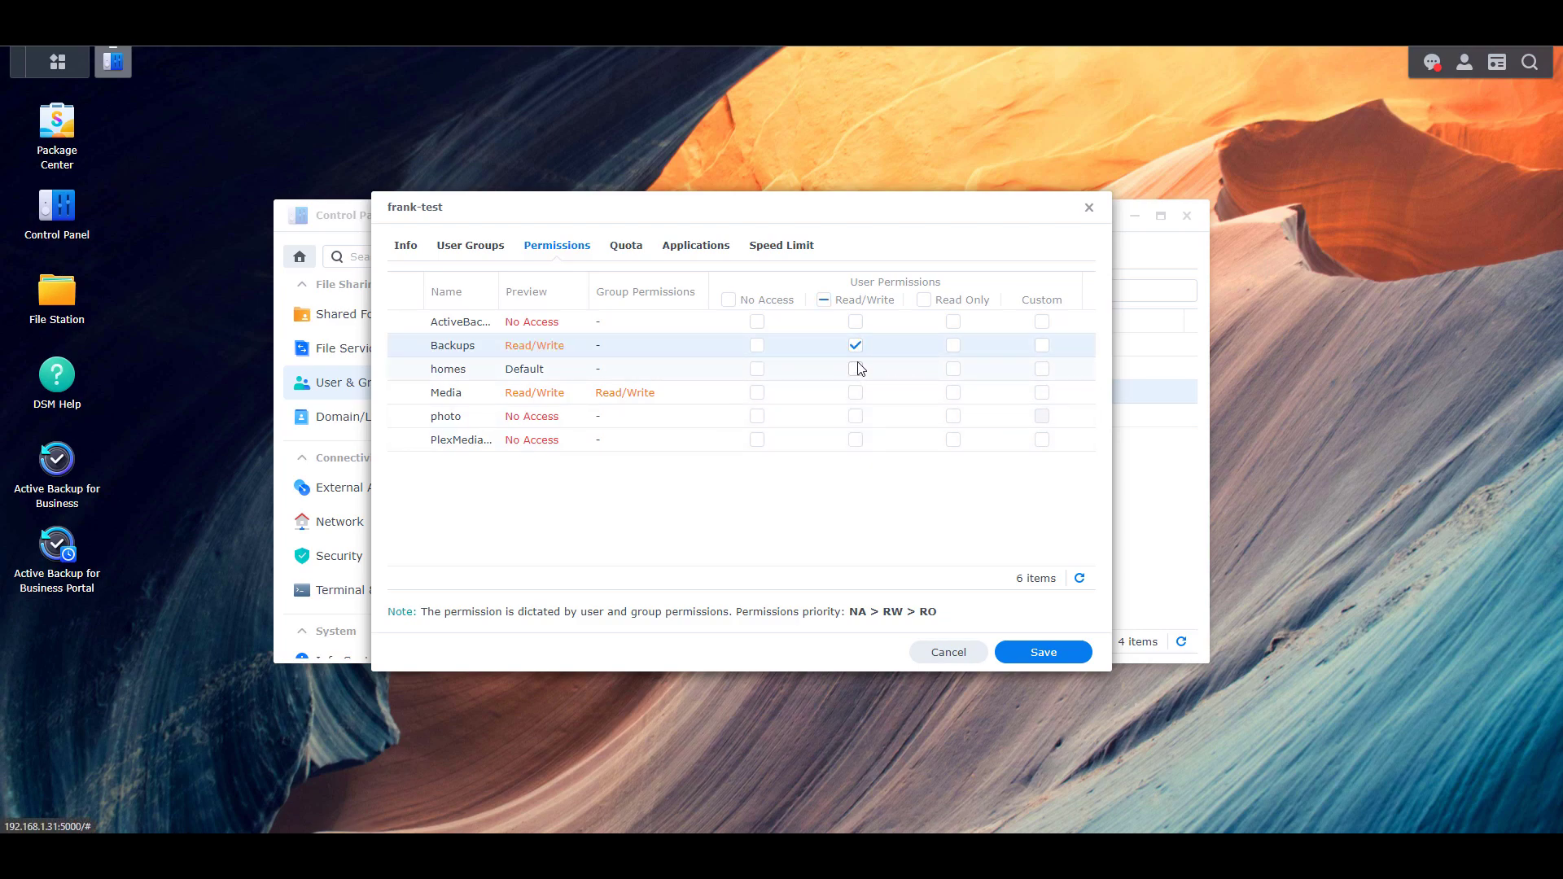
{"action": "left_click", "coordinate": [855, 322]}
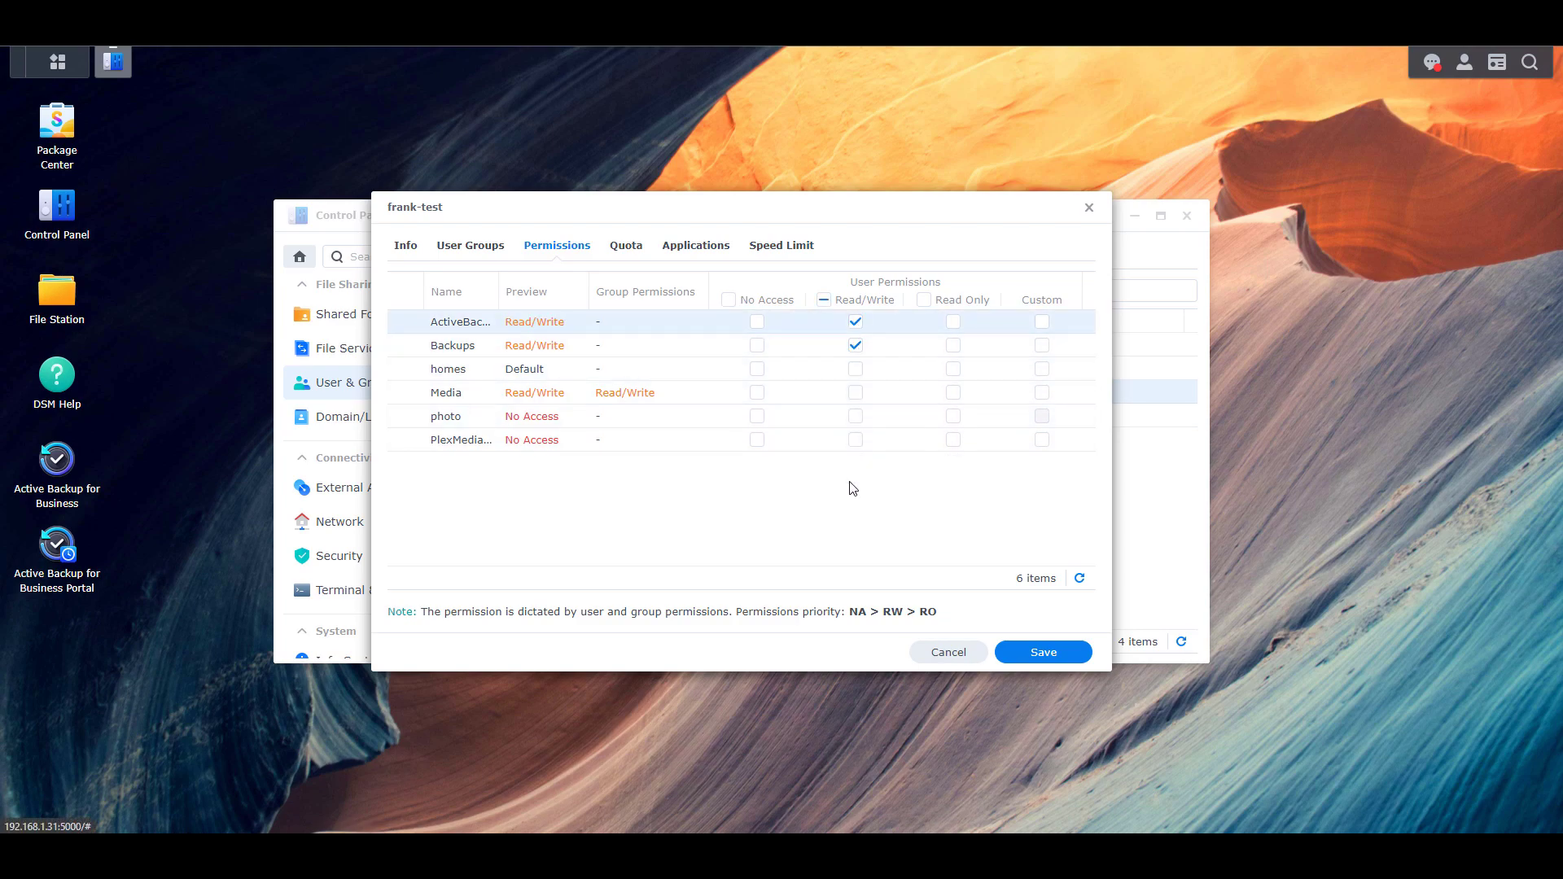
{"action": "left_click", "coordinate": [856, 346]}
{"action": "left_click", "coordinate": [856, 323]}
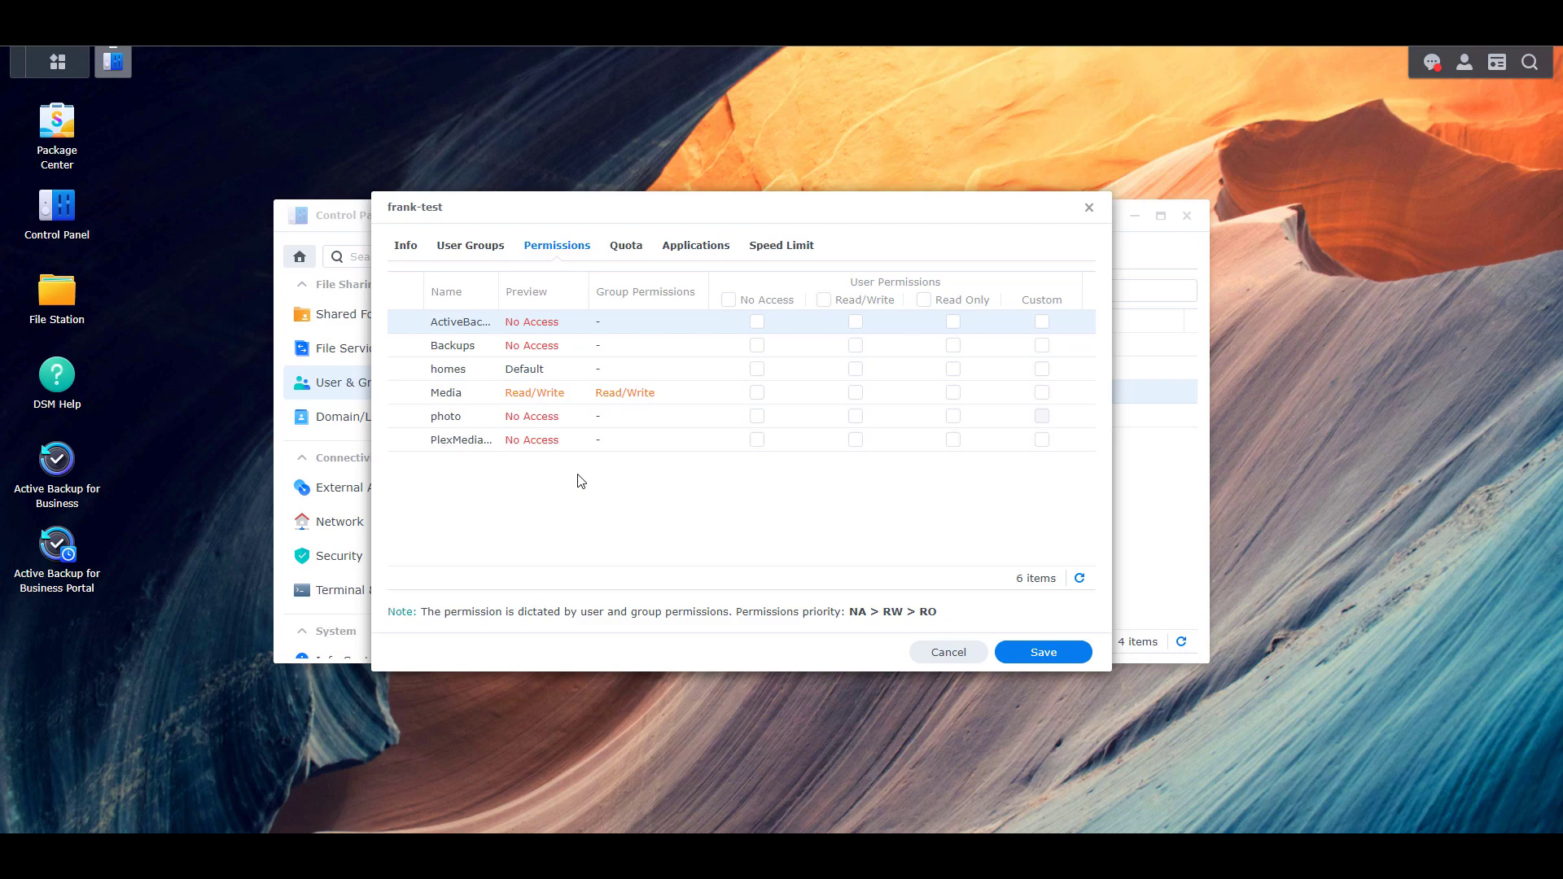
Step: Try the No Access user permission on the Media folder for the test user and clear it again
{"action": "left_click", "coordinate": [553, 401]}
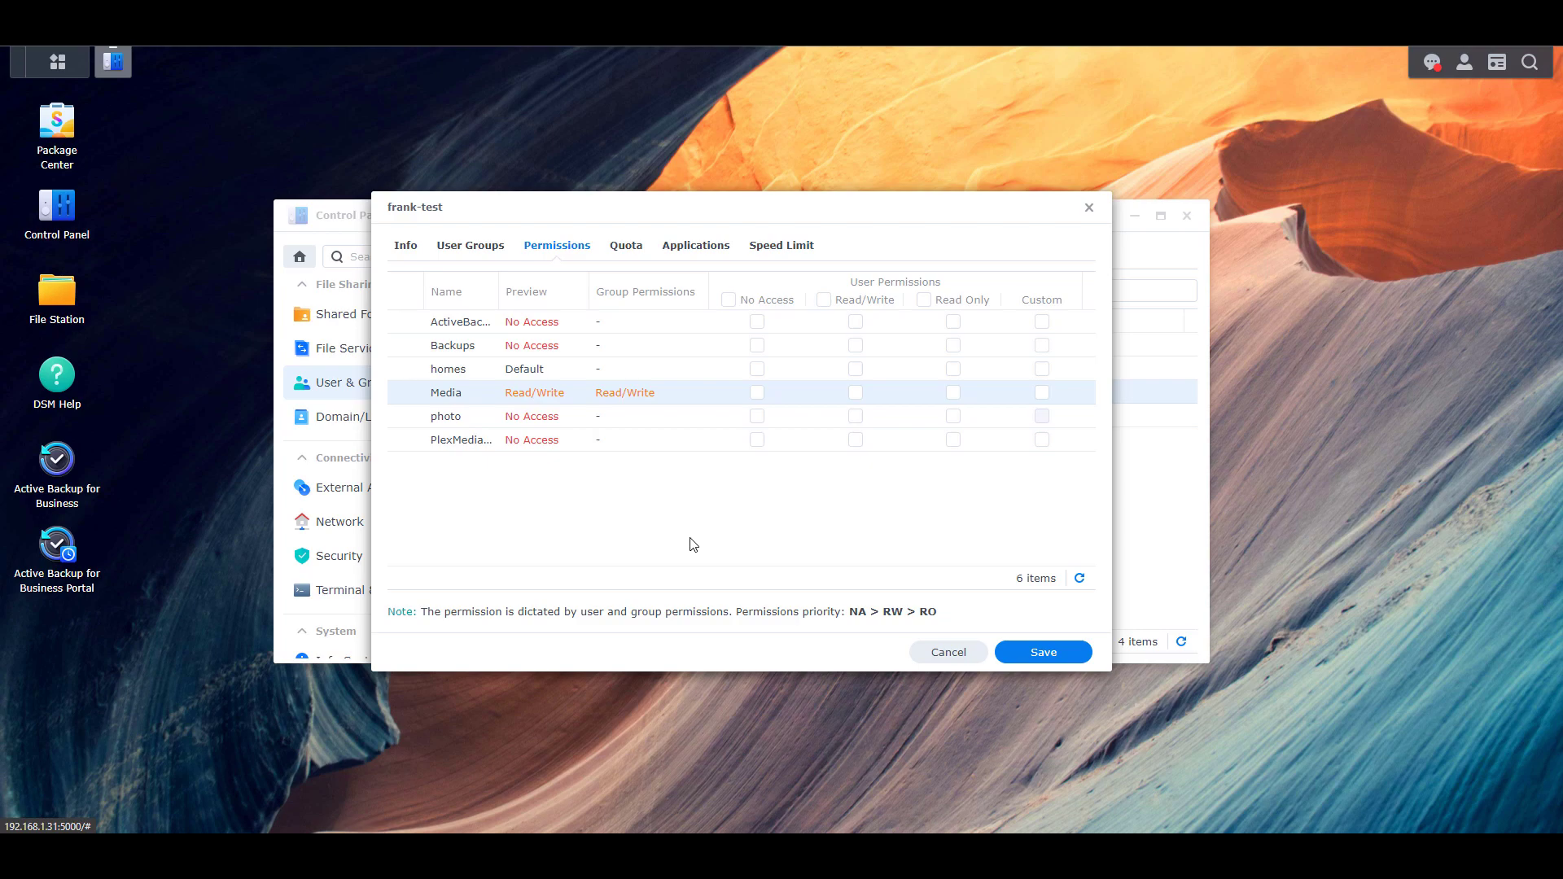
{"action": "left_click", "coordinate": [757, 396]}
{"action": "left_click", "coordinate": [758, 396]}
{"action": "left_click", "coordinate": [757, 394]}
{"action": "left_click", "coordinate": [757, 394]}
Step: Try denying the test user access to all applications at once, and clear the denial again
{"action": "left_click", "coordinate": [697, 247]}
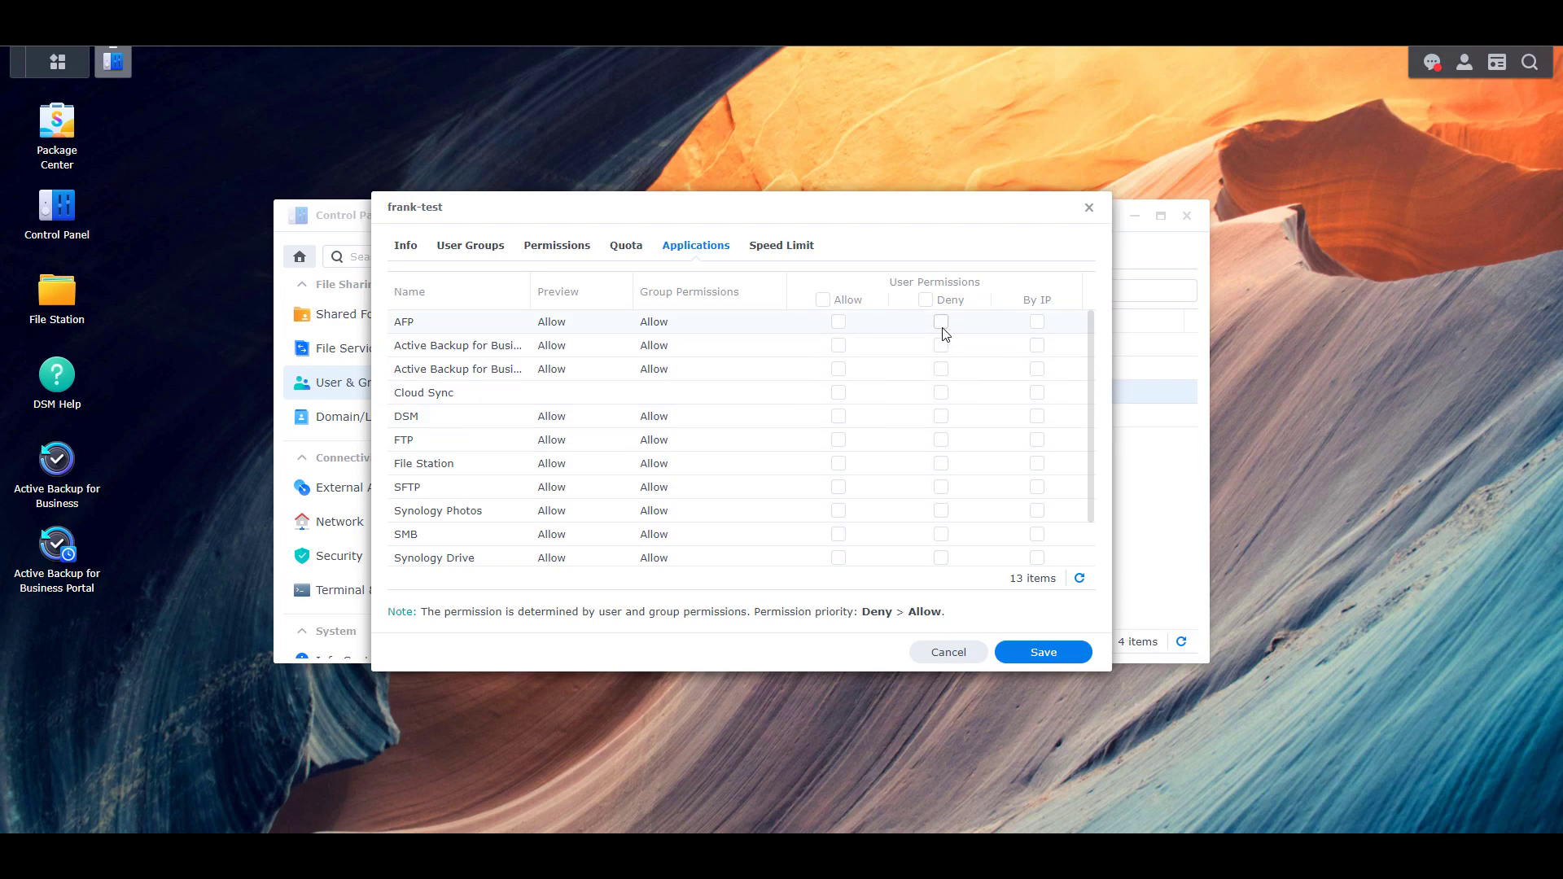
{"action": "left_click", "coordinate": [925, 300]}
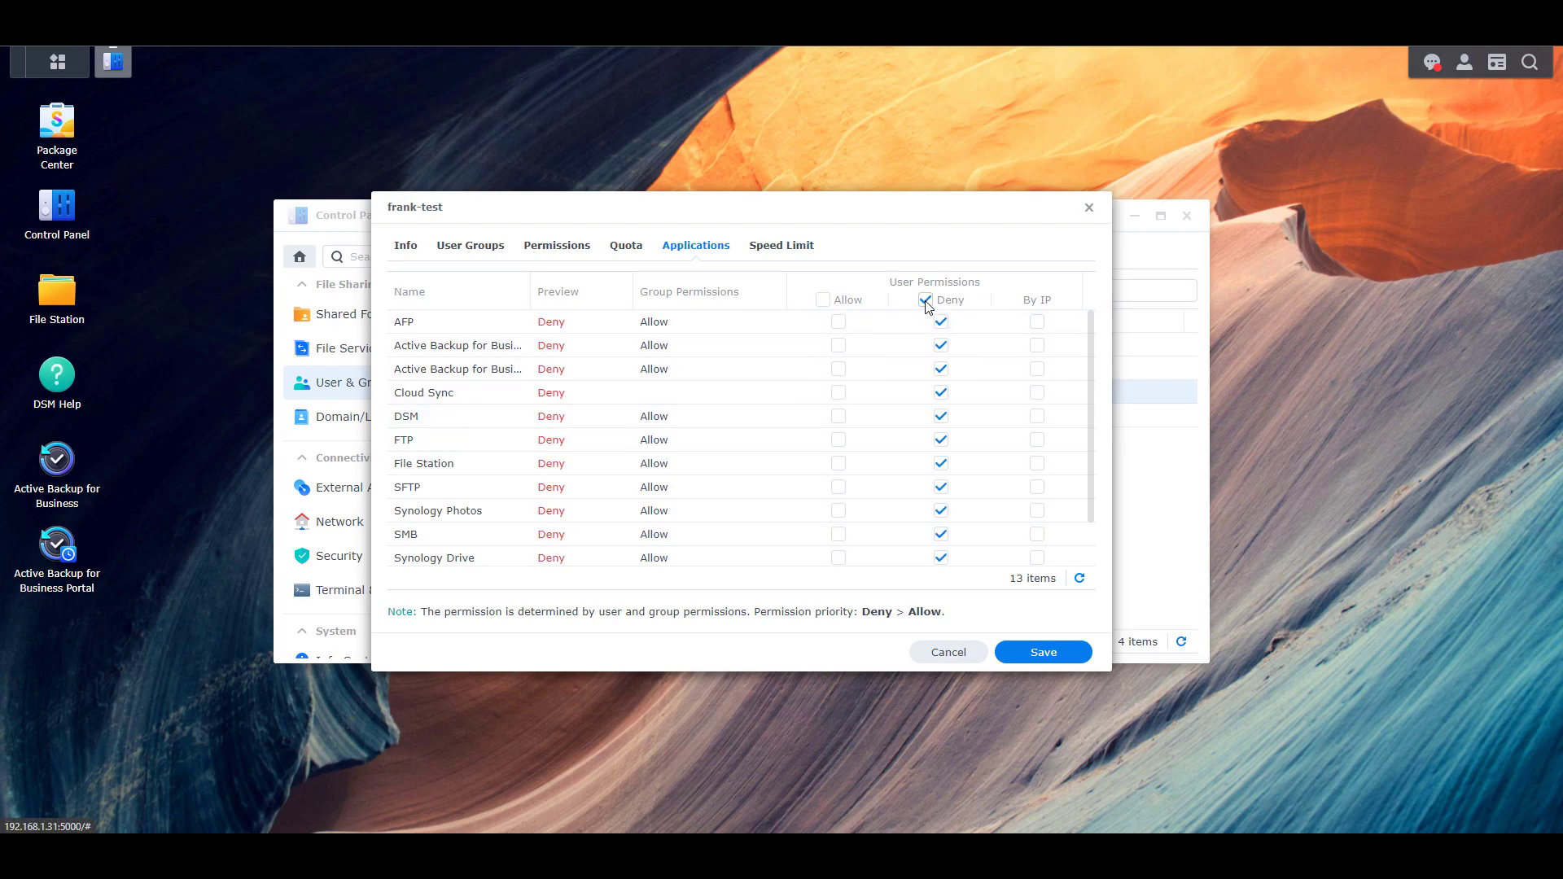
{"action": "left_click", "coordinate": [925, 300]}
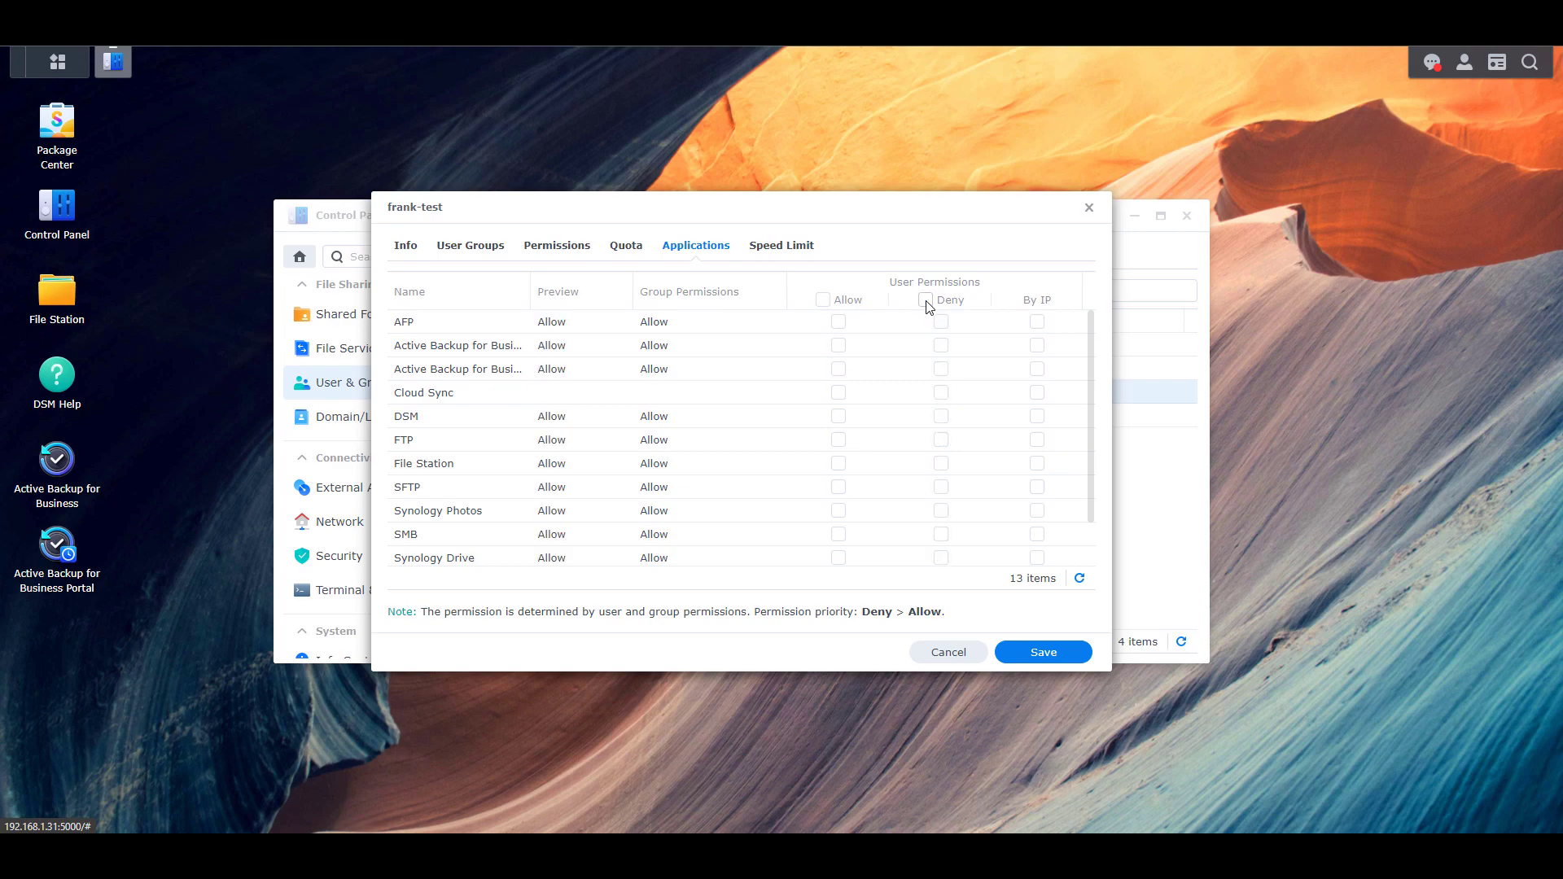
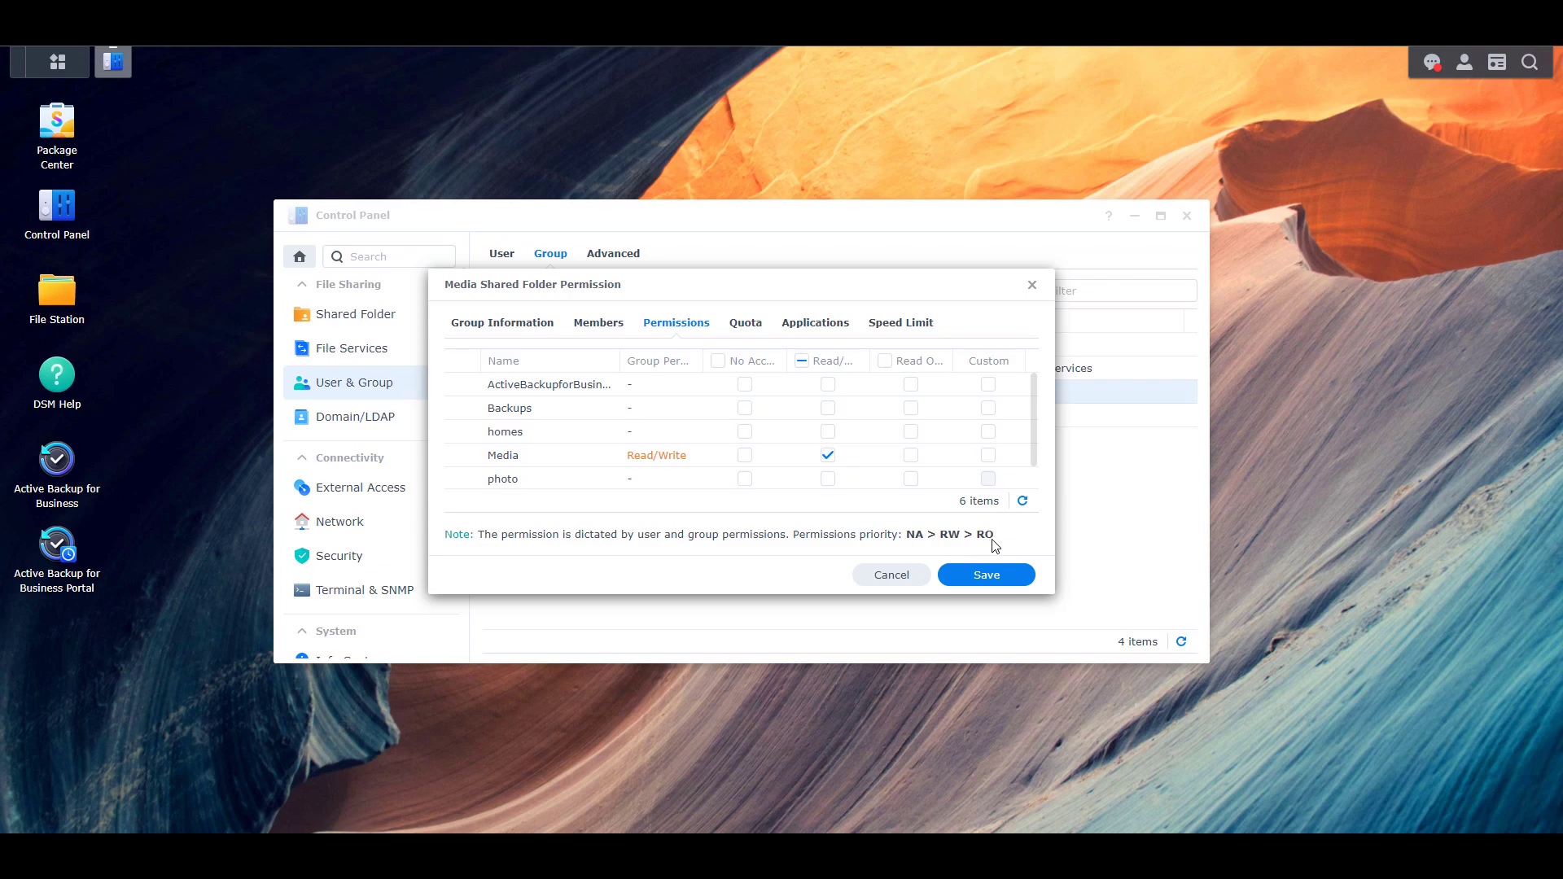
Step: Try No Access for the Media Shared Folder Permission group on Backups and ActiveBackupforBusiness, and clear both again
{"action": "left_click", "coordinate": [745, 410]}
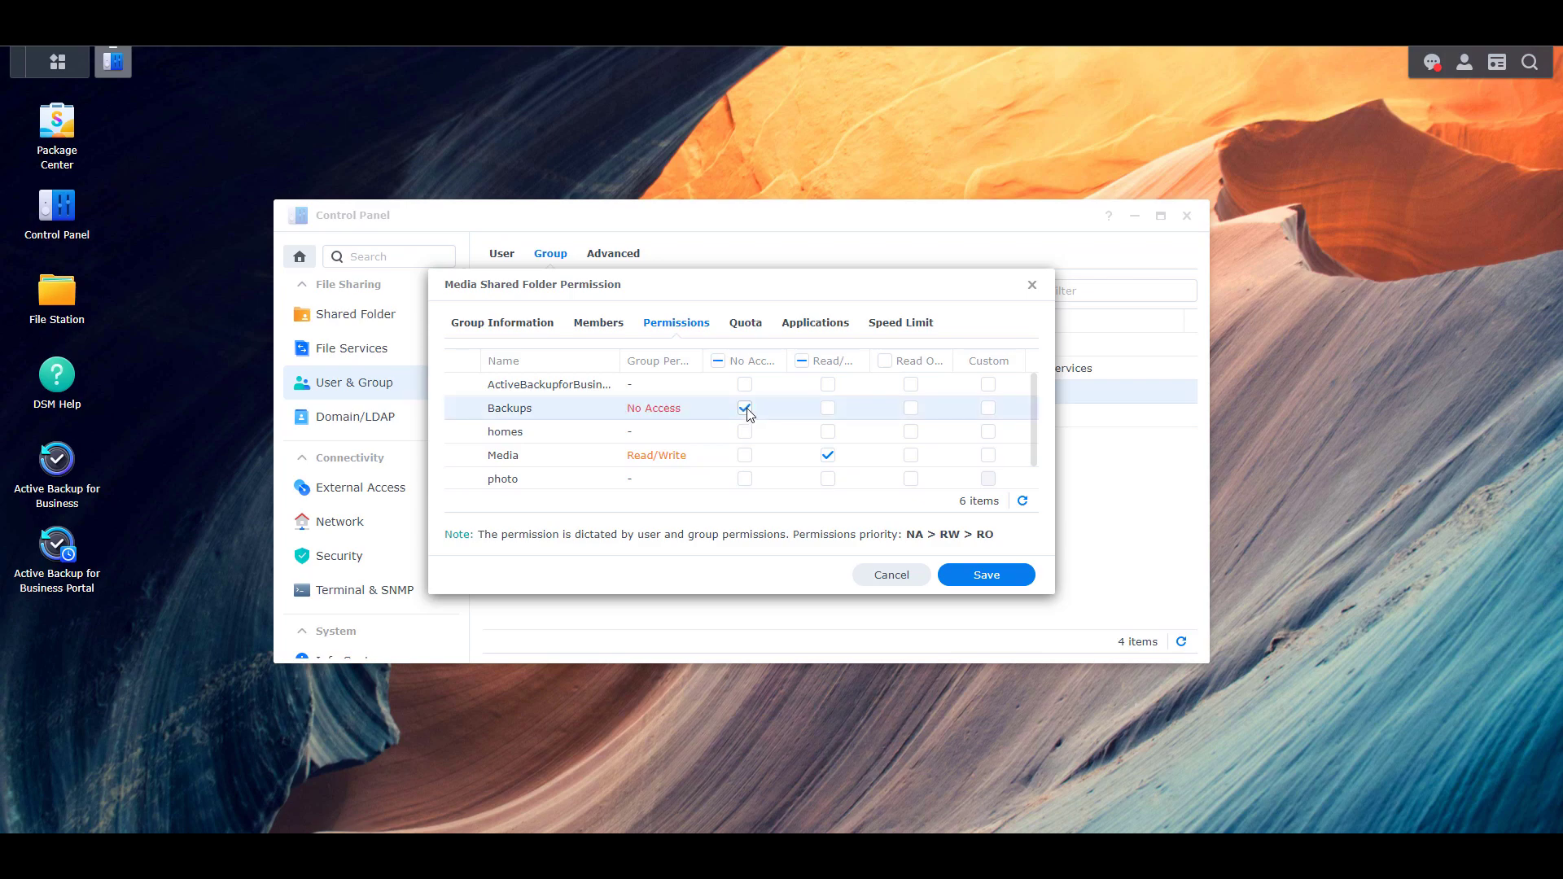
{"action": "left_click", "coordinate": [748, 409]}
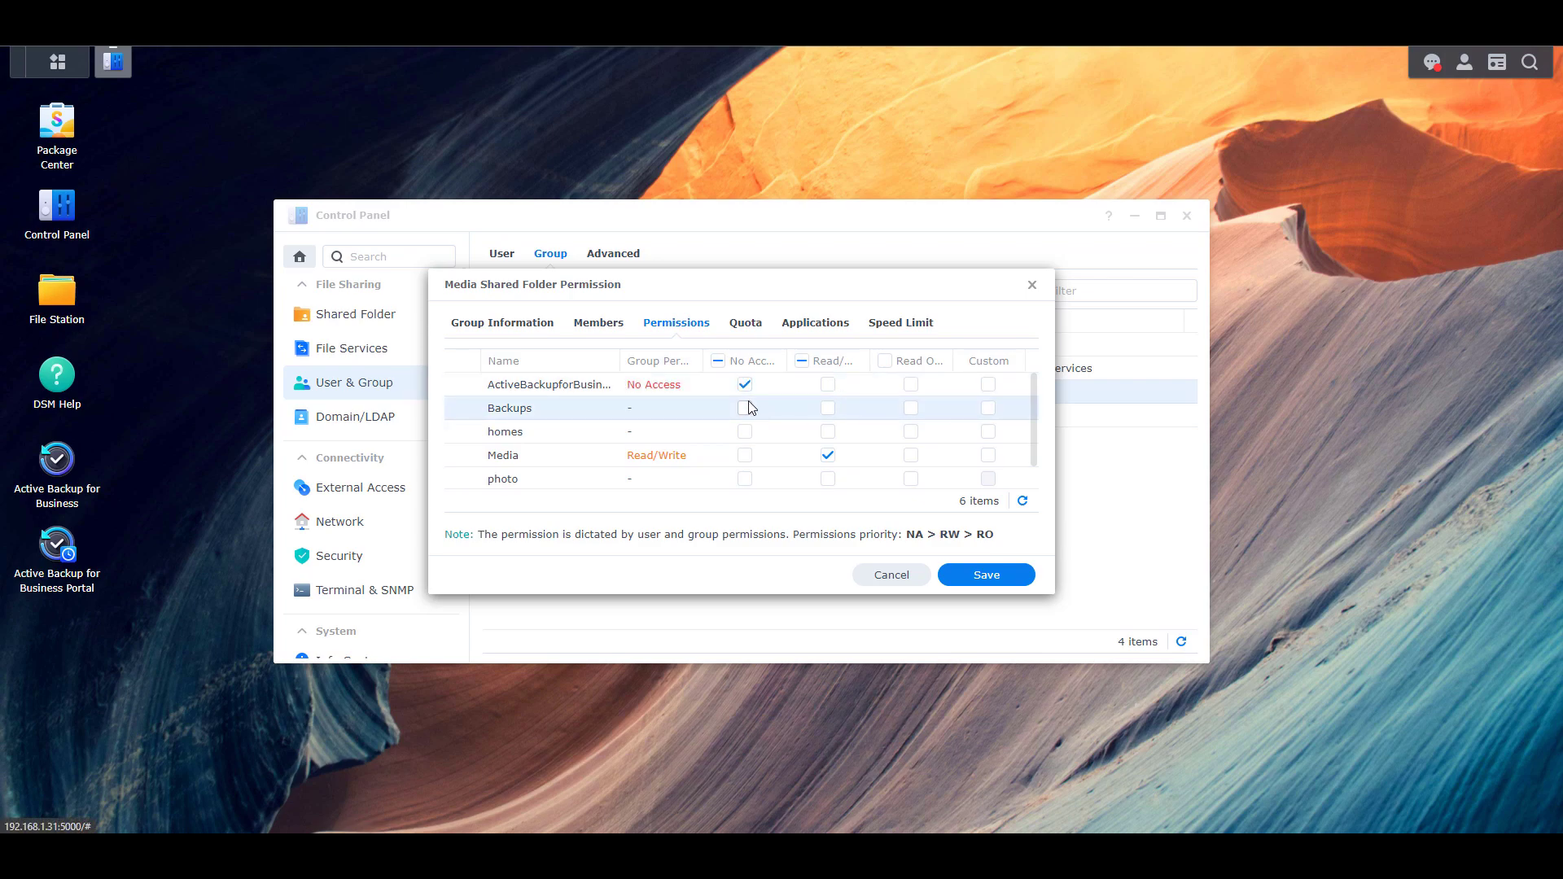
{"action": "left_click", "coordinate": [744, 384]}
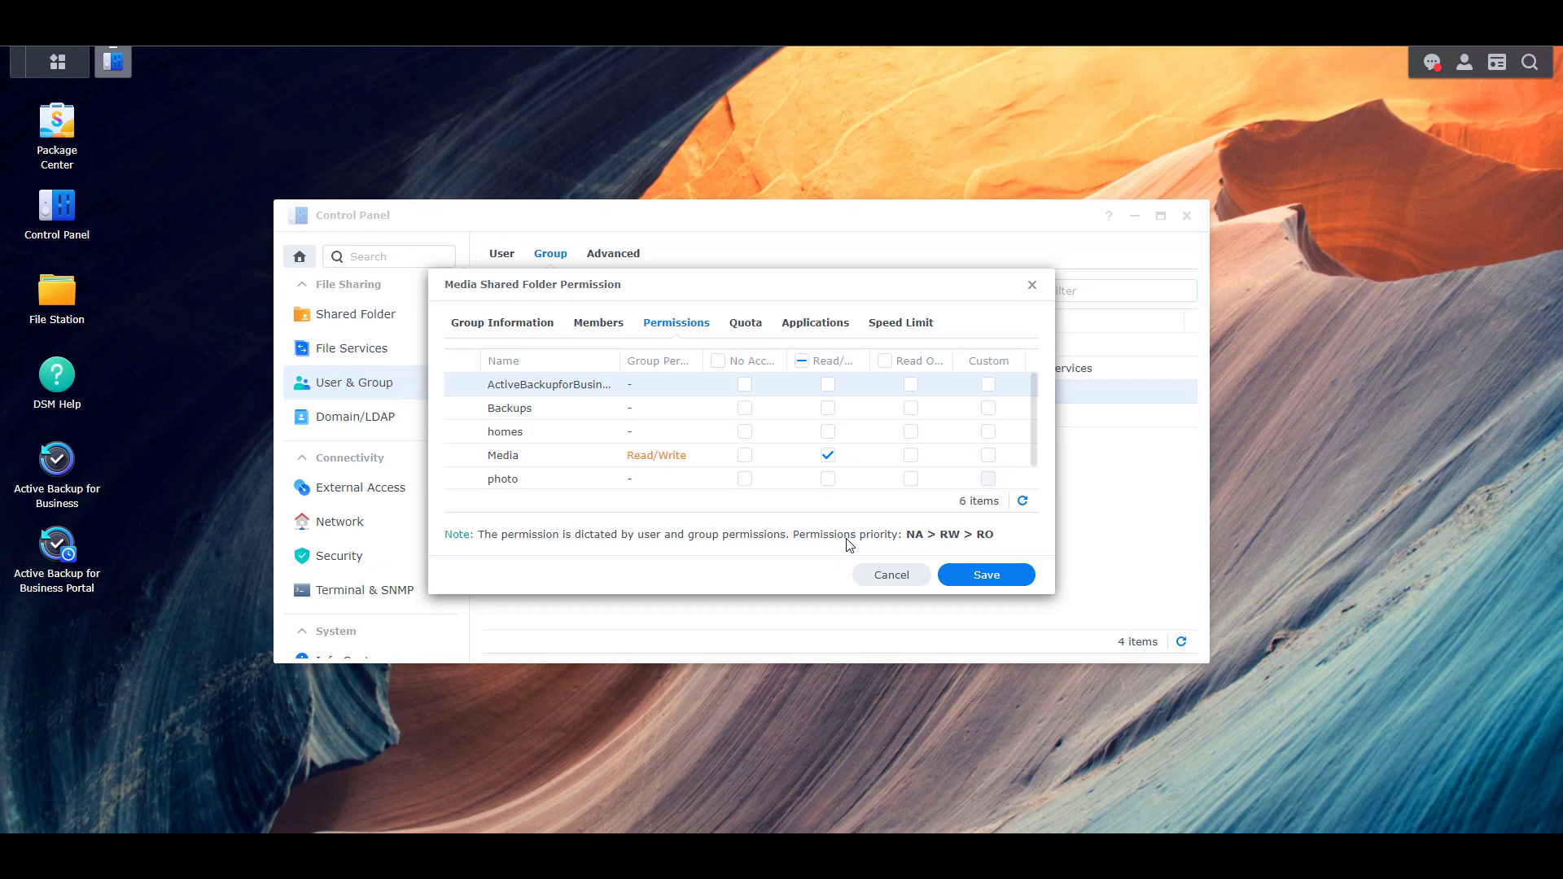
Step: Review the application permissions of the Media Shared Folder Permission group and close its settings without saving
{"action": "left_click", "coordinate": [805, 335]}
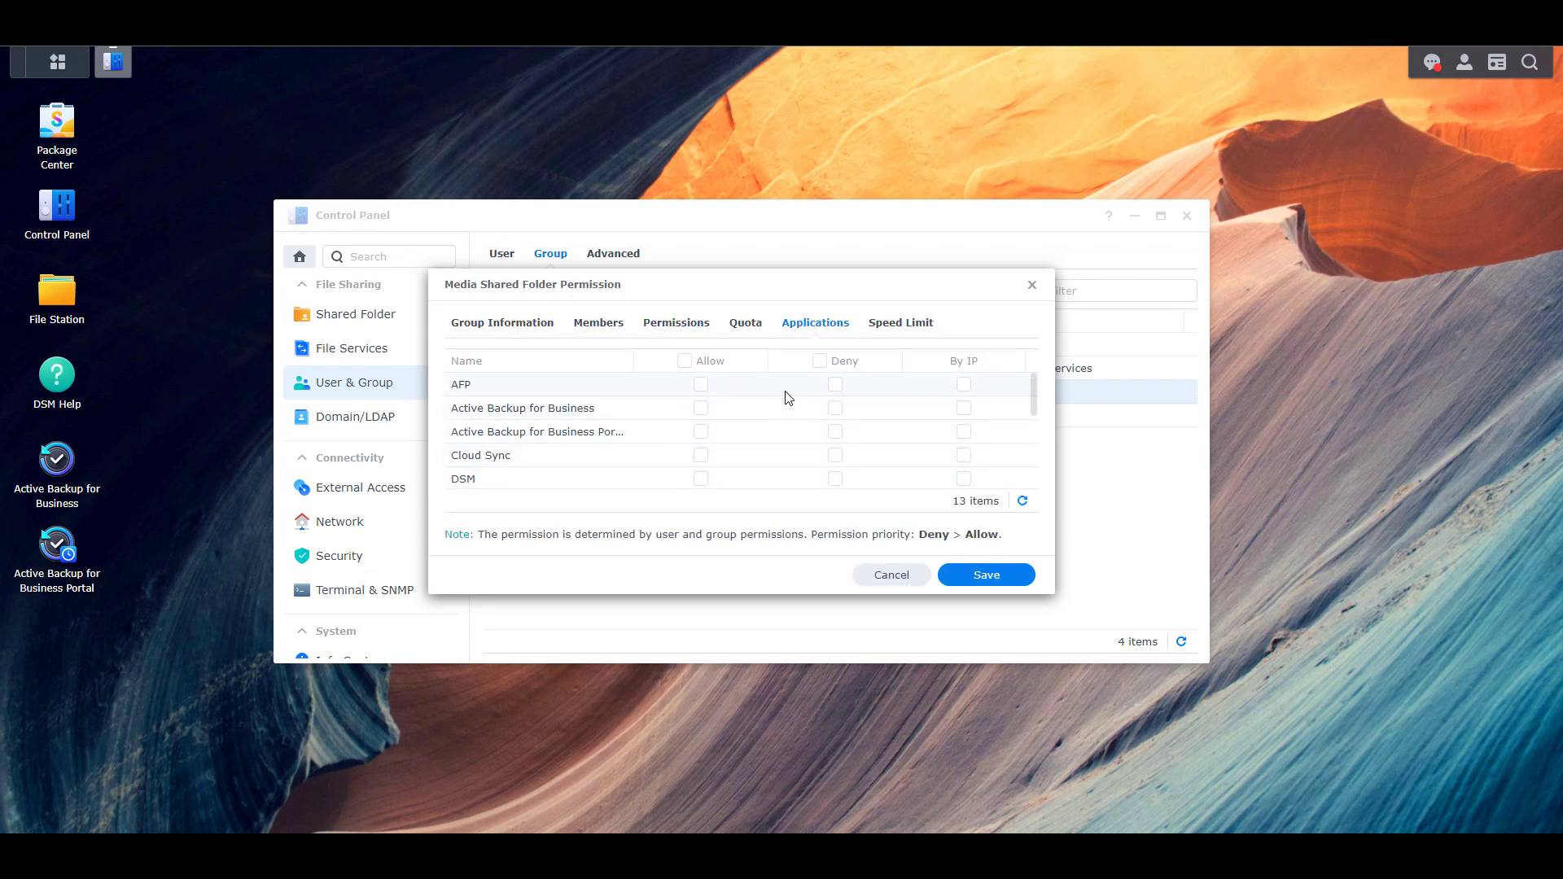
{"action": "scroll", "coordinate": [788, 398], "scroll_direction": "down", "scroll_amount": 5}
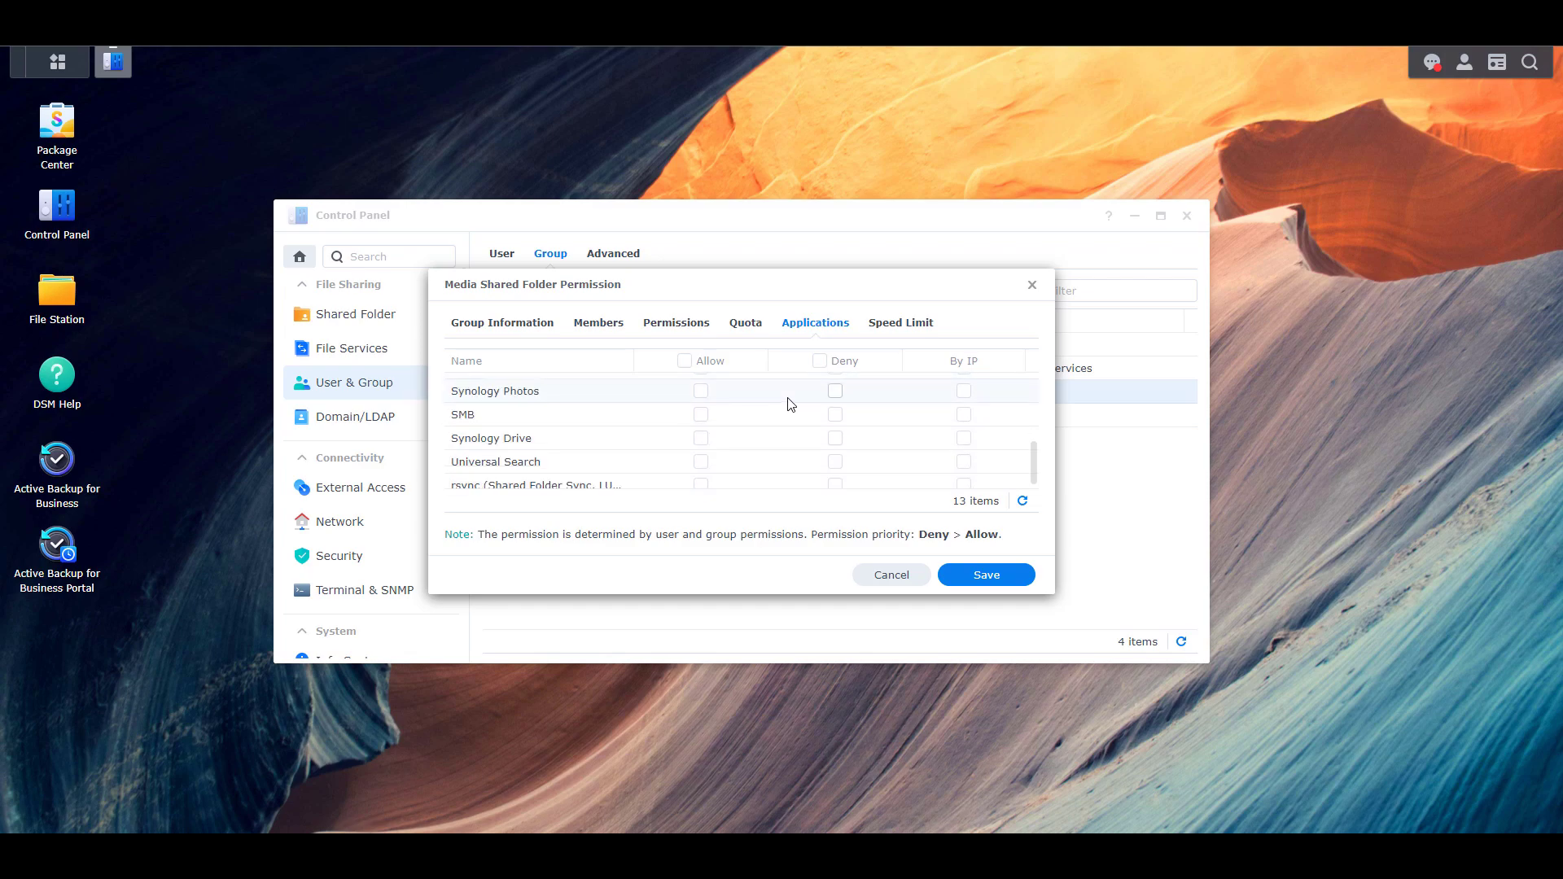
{"action": "scroll", "coordinate": [788, 404], "scroll_direction": "up", "scroll_amount": 5}
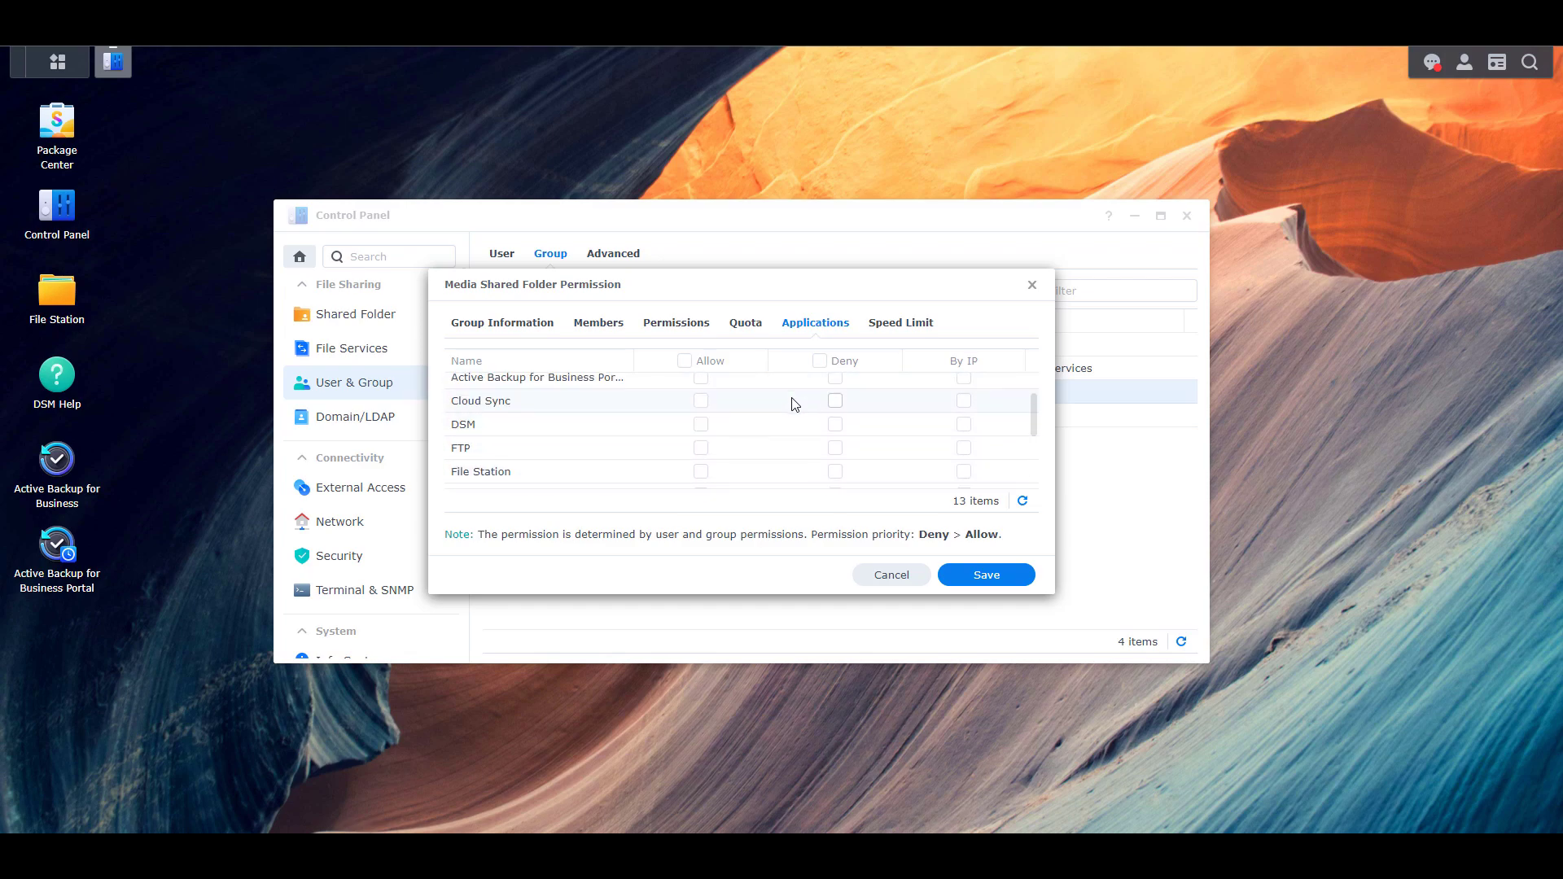
{"action": "scroll", "coordinate": [794, 405], "scroll_direction": "up", "scroll_amount": 2}
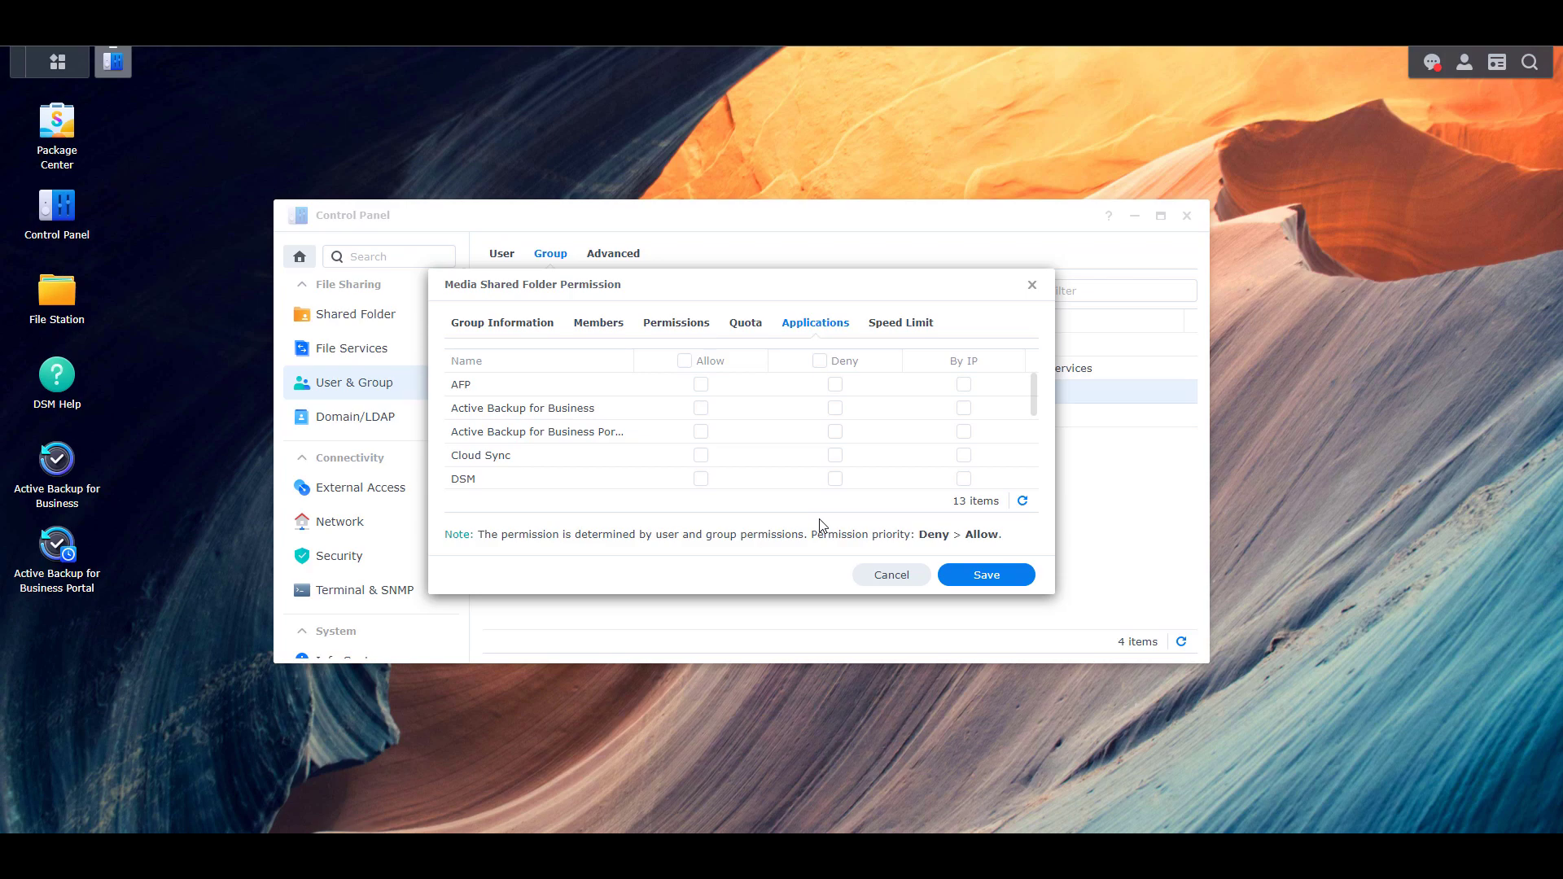
{"action": "left_click", "coordinate": [881, 580]}
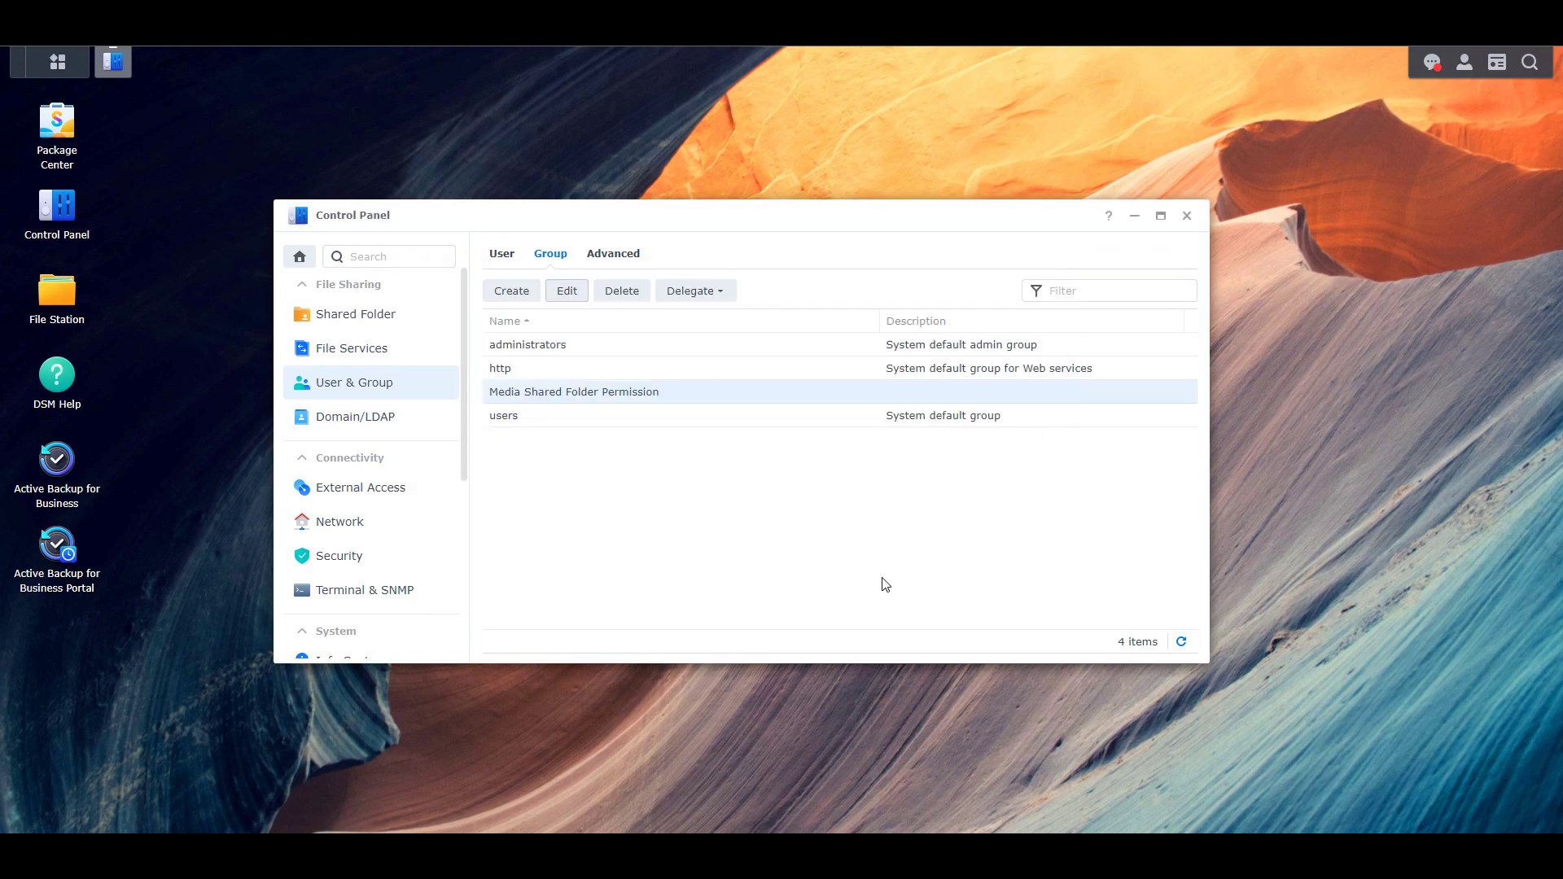
Step: In File Station, open the permission properties of 300.avi in the Media folder and exclude its inherited permissions
{"action": "left_click", "coordinate": [76, 308]}
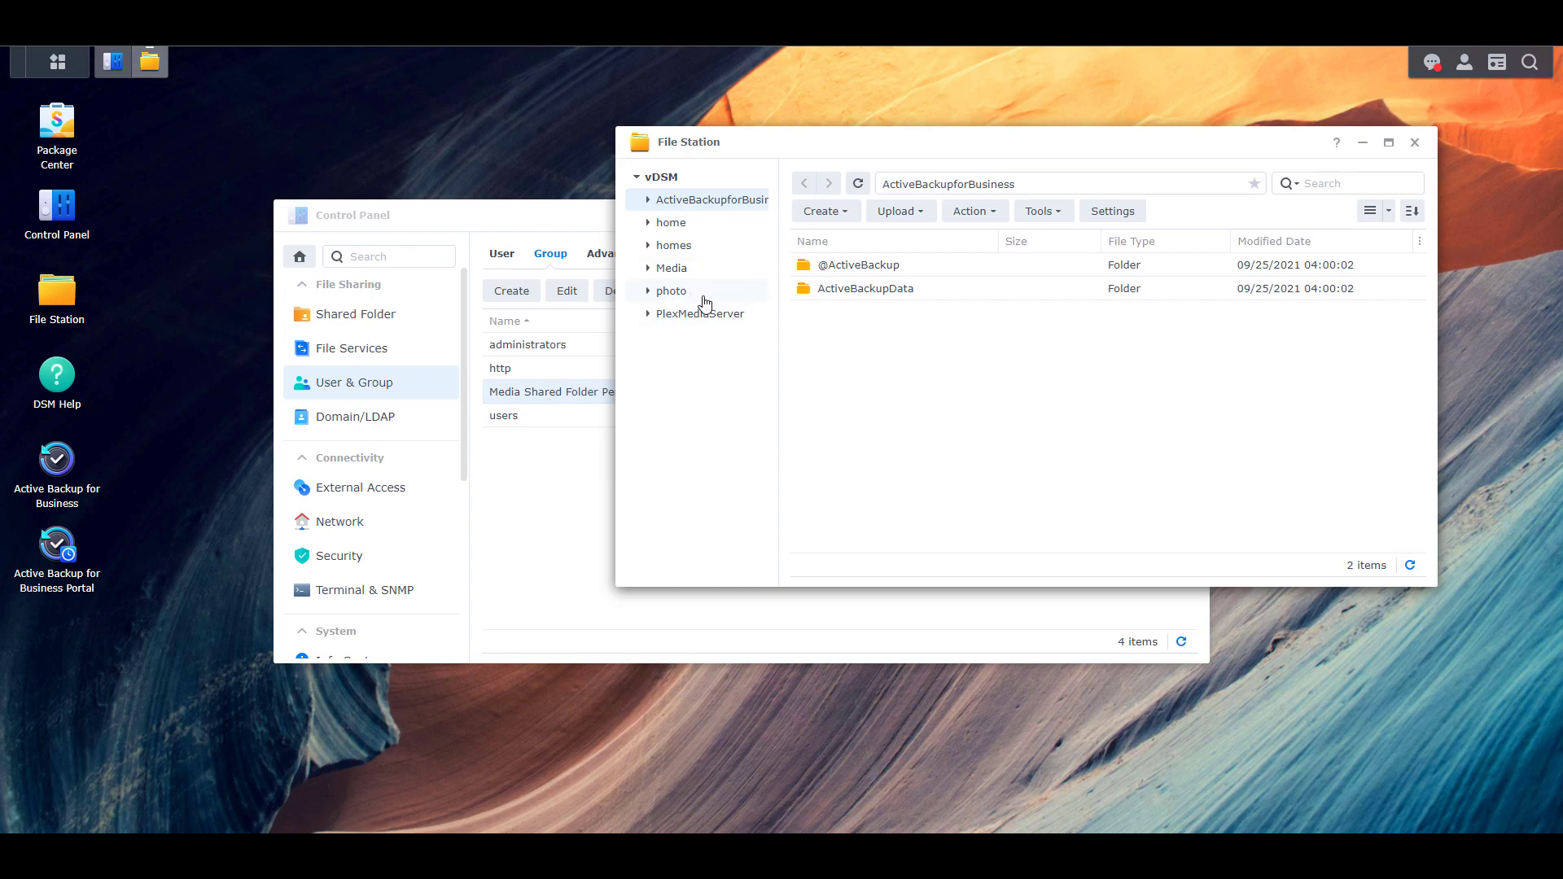
{"action": "left_click", "coordinate": [703, 297]}
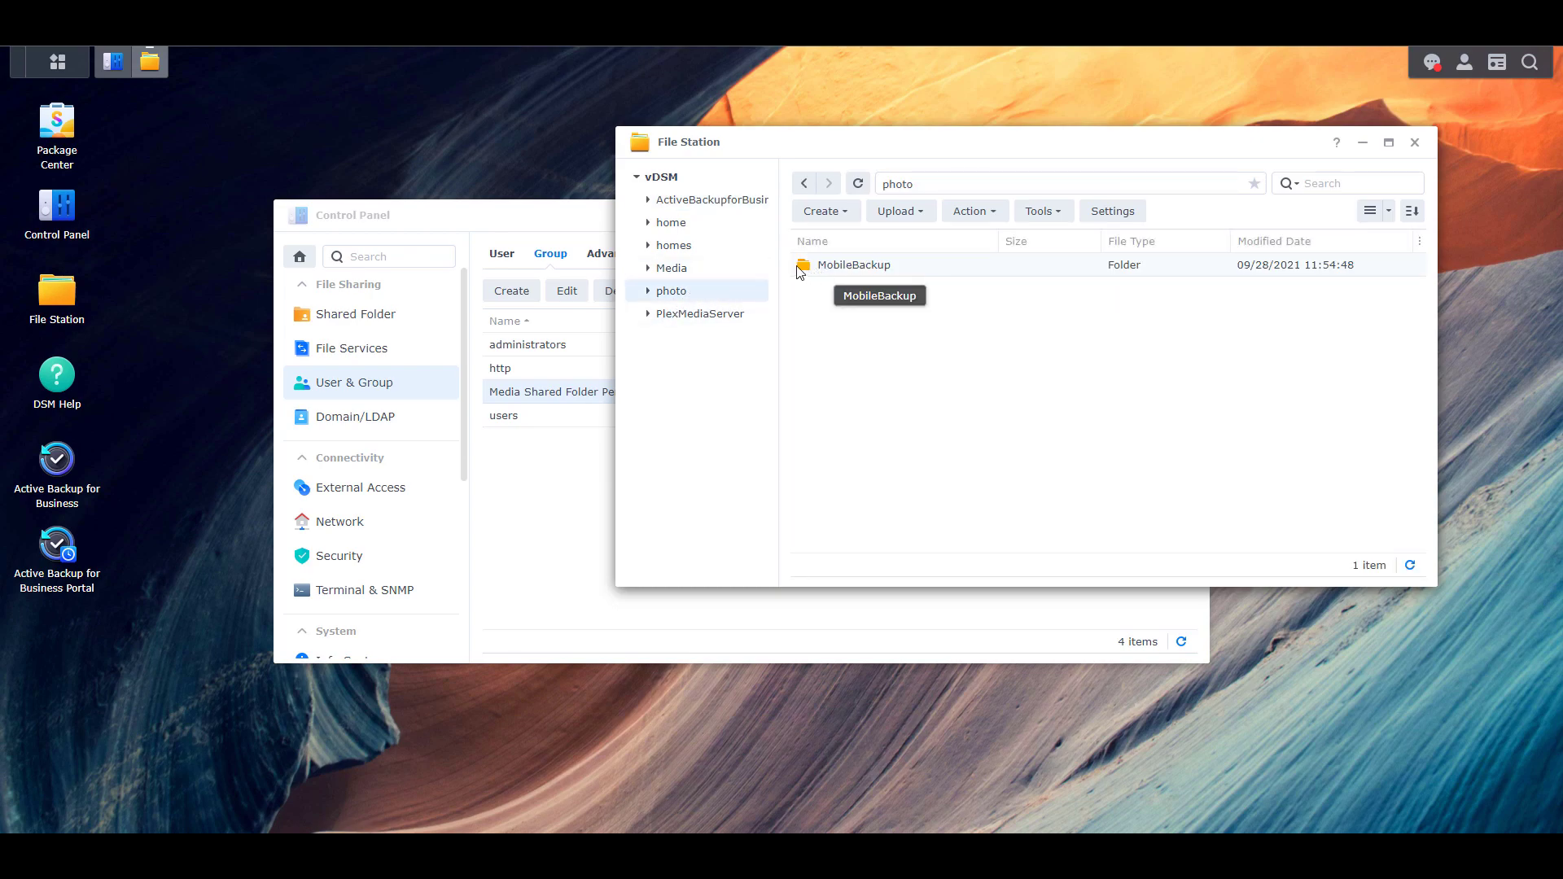
{"action": "left_click", "coordinate": [679, 269]}
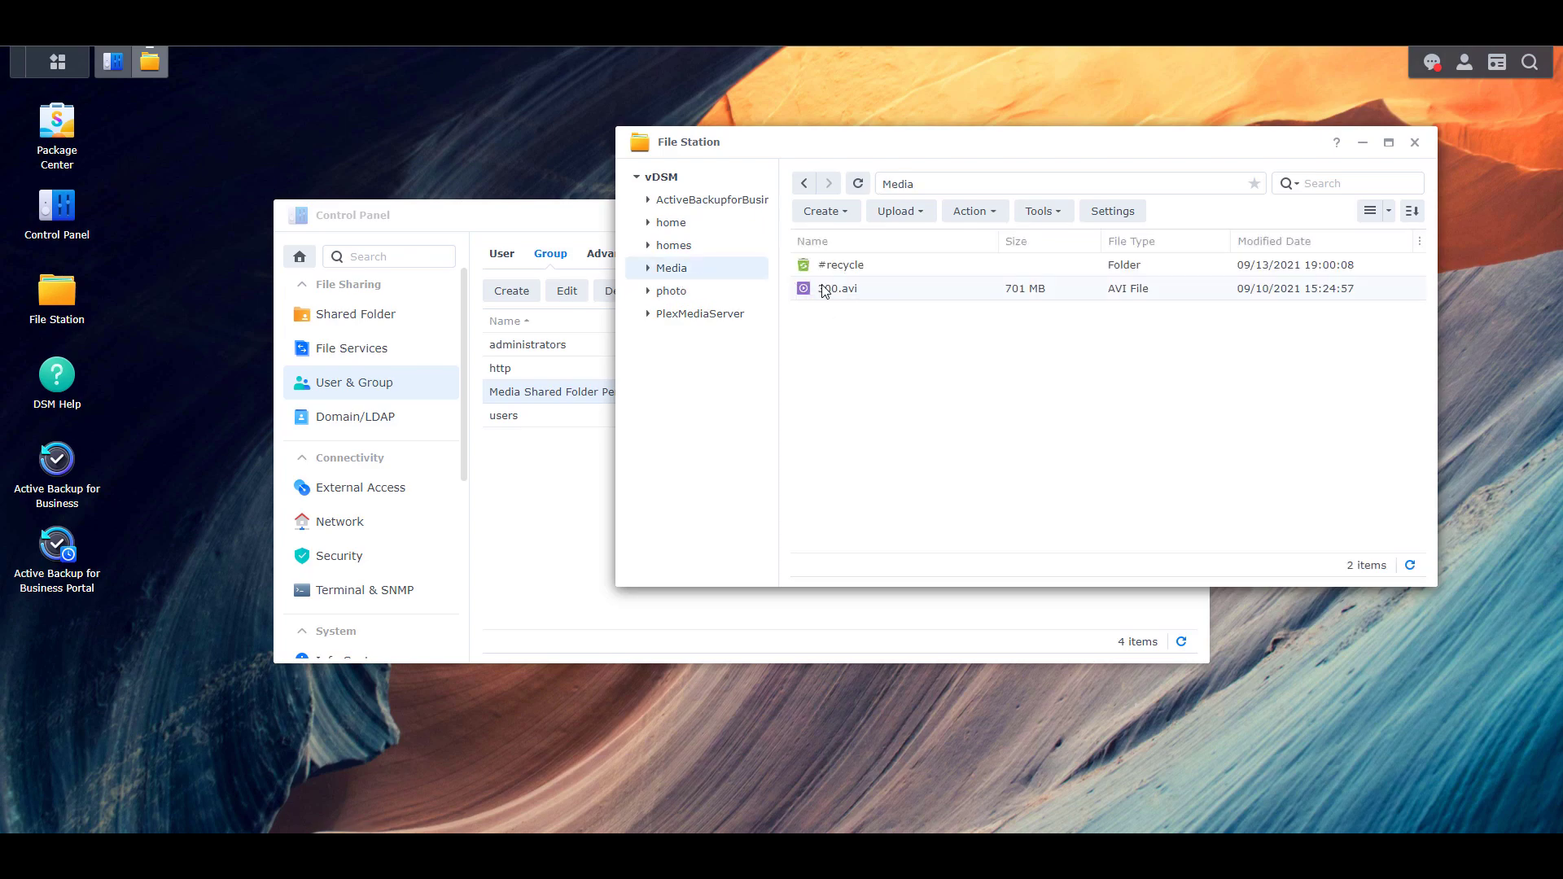
{"action": "right_click", "coordinate": [824, 293]}
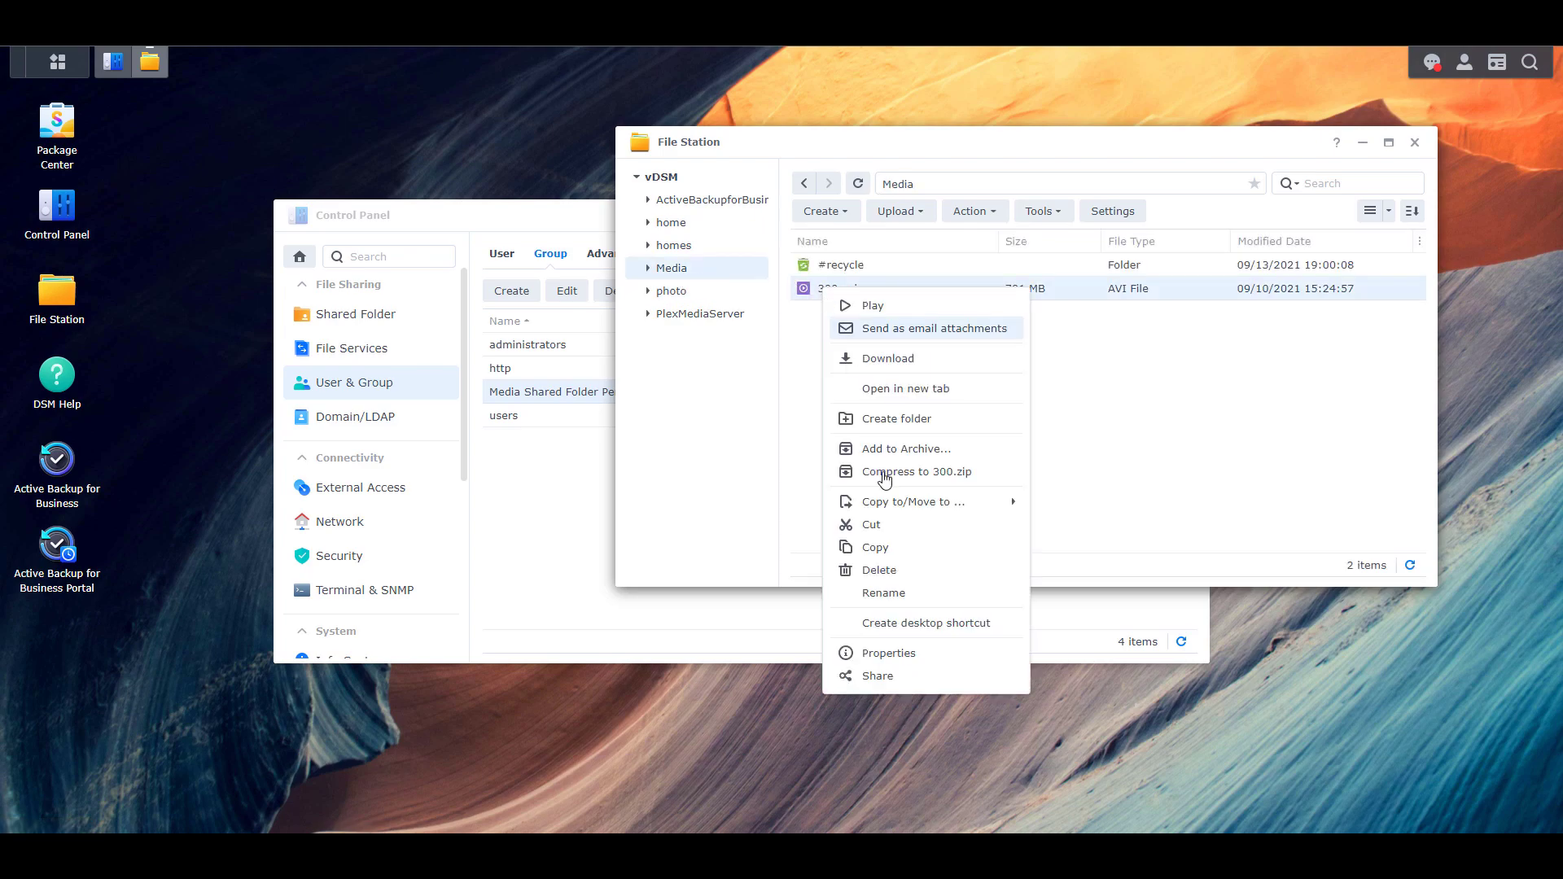
{"action": "left_click", "coordinate": [896, 649]}
{"action": "left_click", "coordinate": [592, 255]}
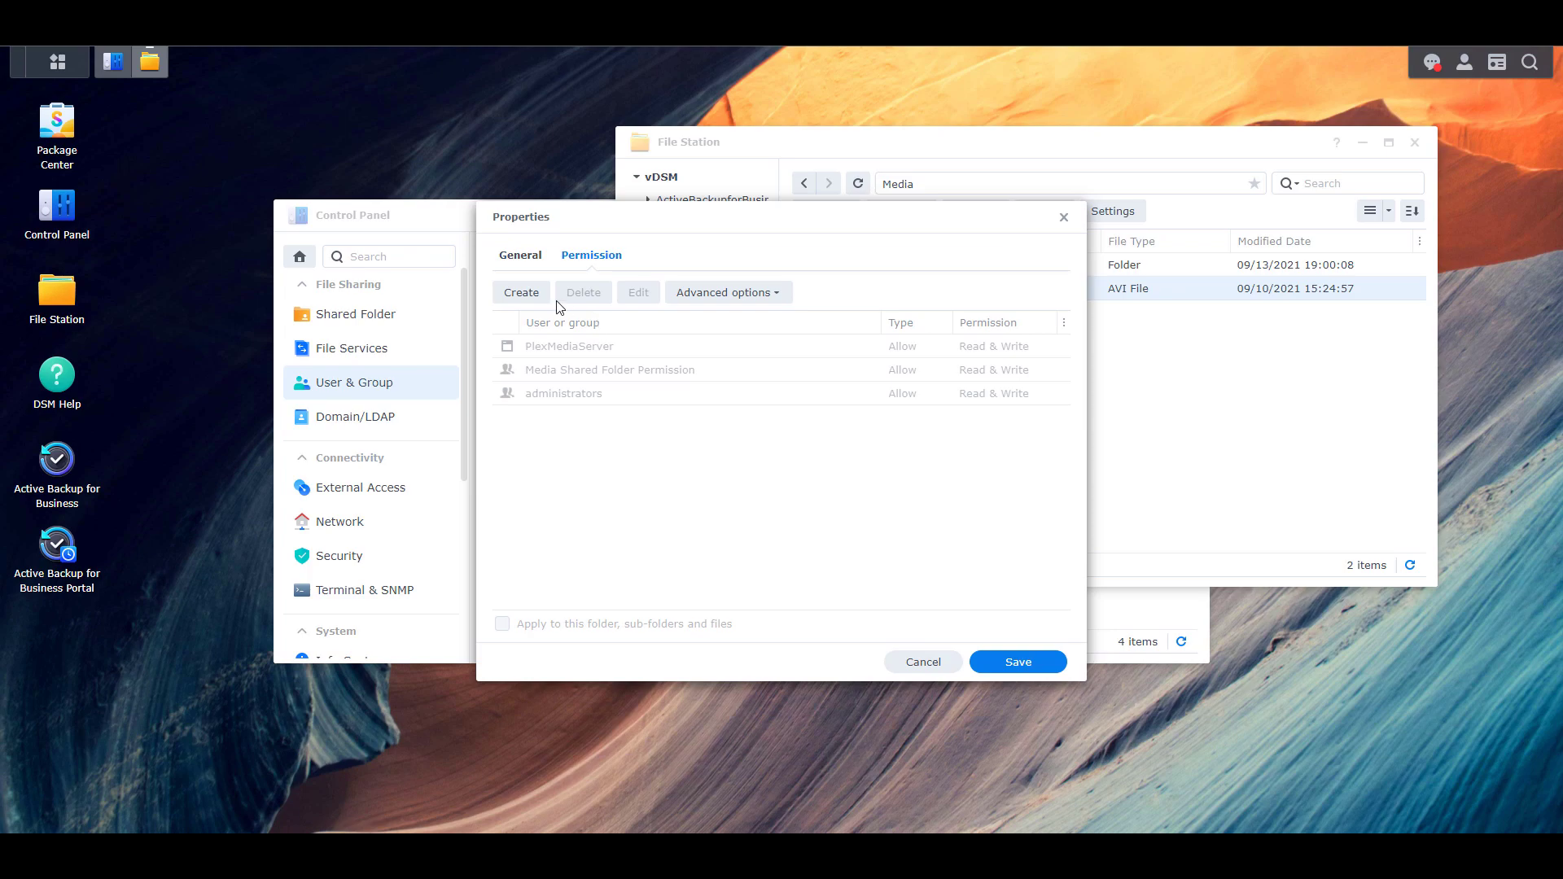
{"action": "left_click", "coordinate": [734, 295]}
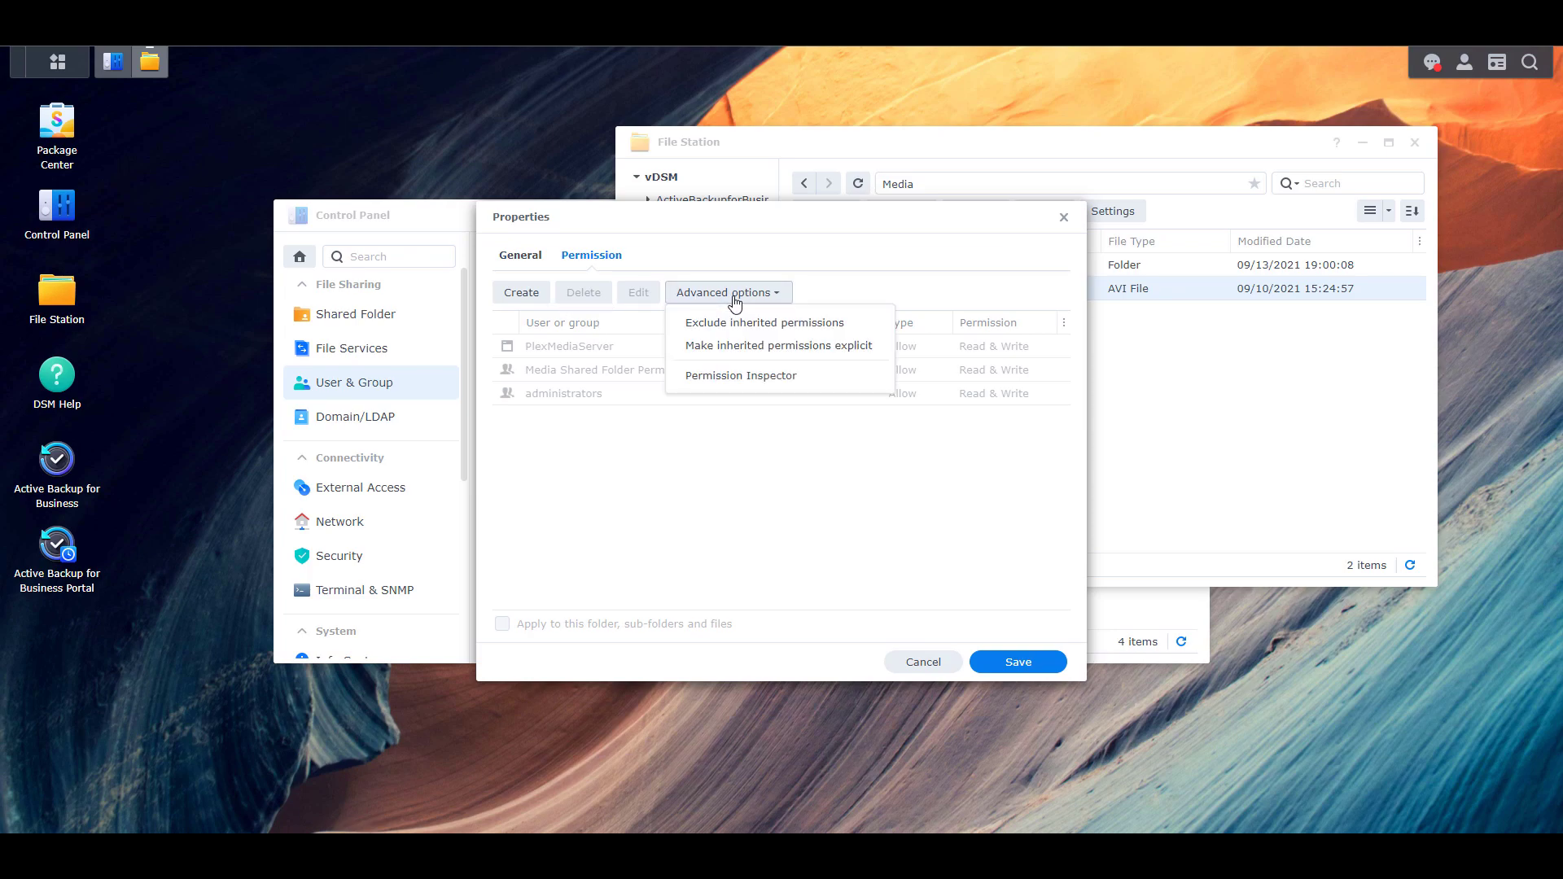
{"action": "left_click", "coordinate": [779, 323]}
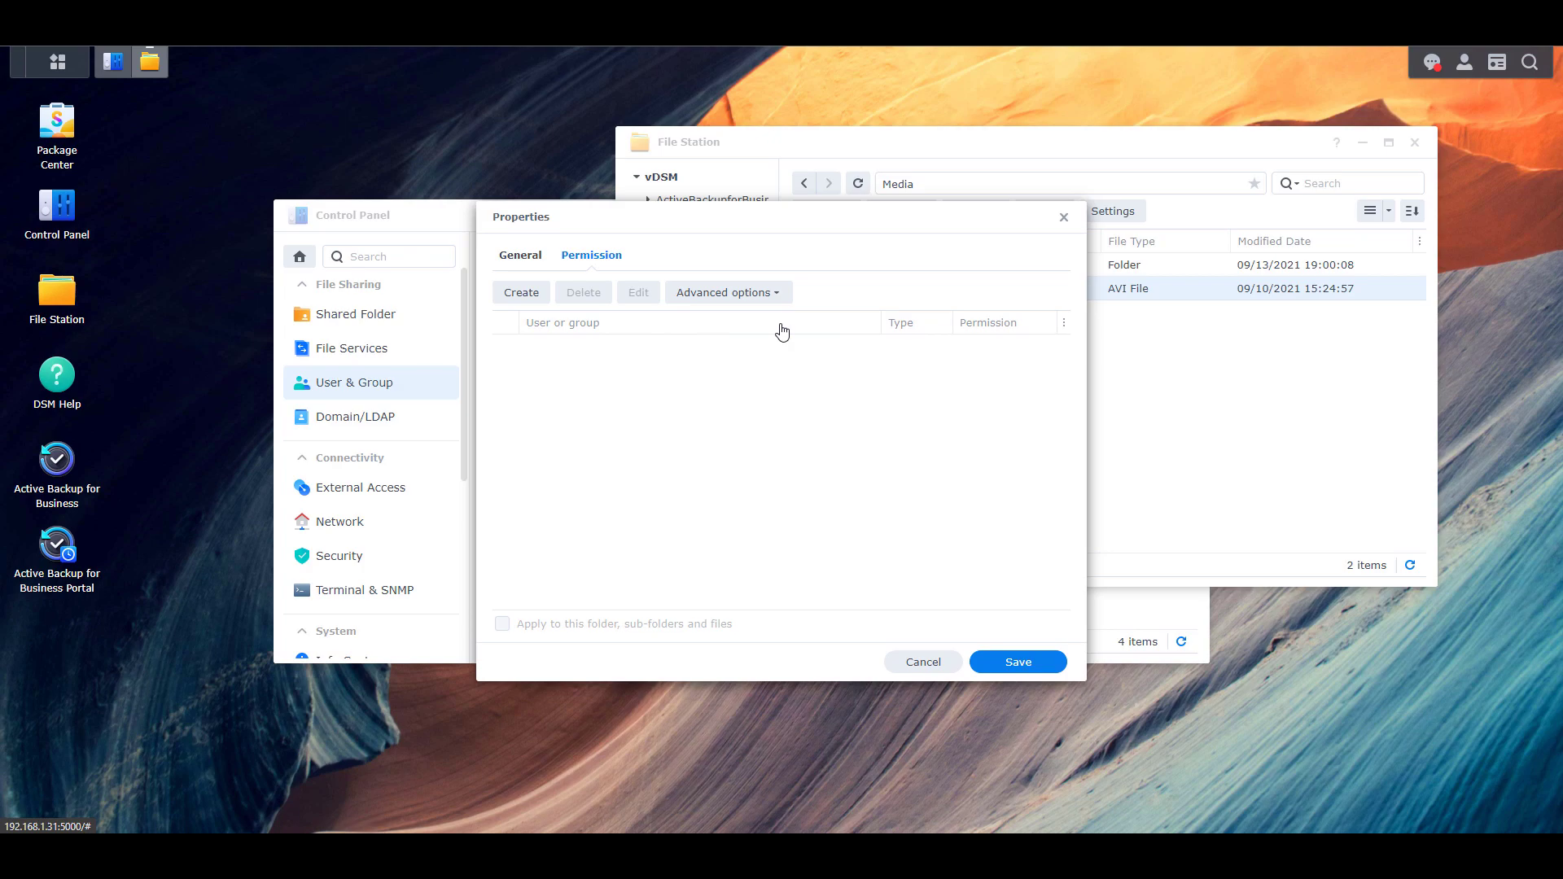
Step: Add an Allow entry giving the test user all Read and Write permissions on 300.avi, and save and apply the change
{"action": "left_click", "coordinate": [537, 298]}
{"action": "left_click", "coordinate": [783, 263]}
{"action": "type", "text": "fra"}
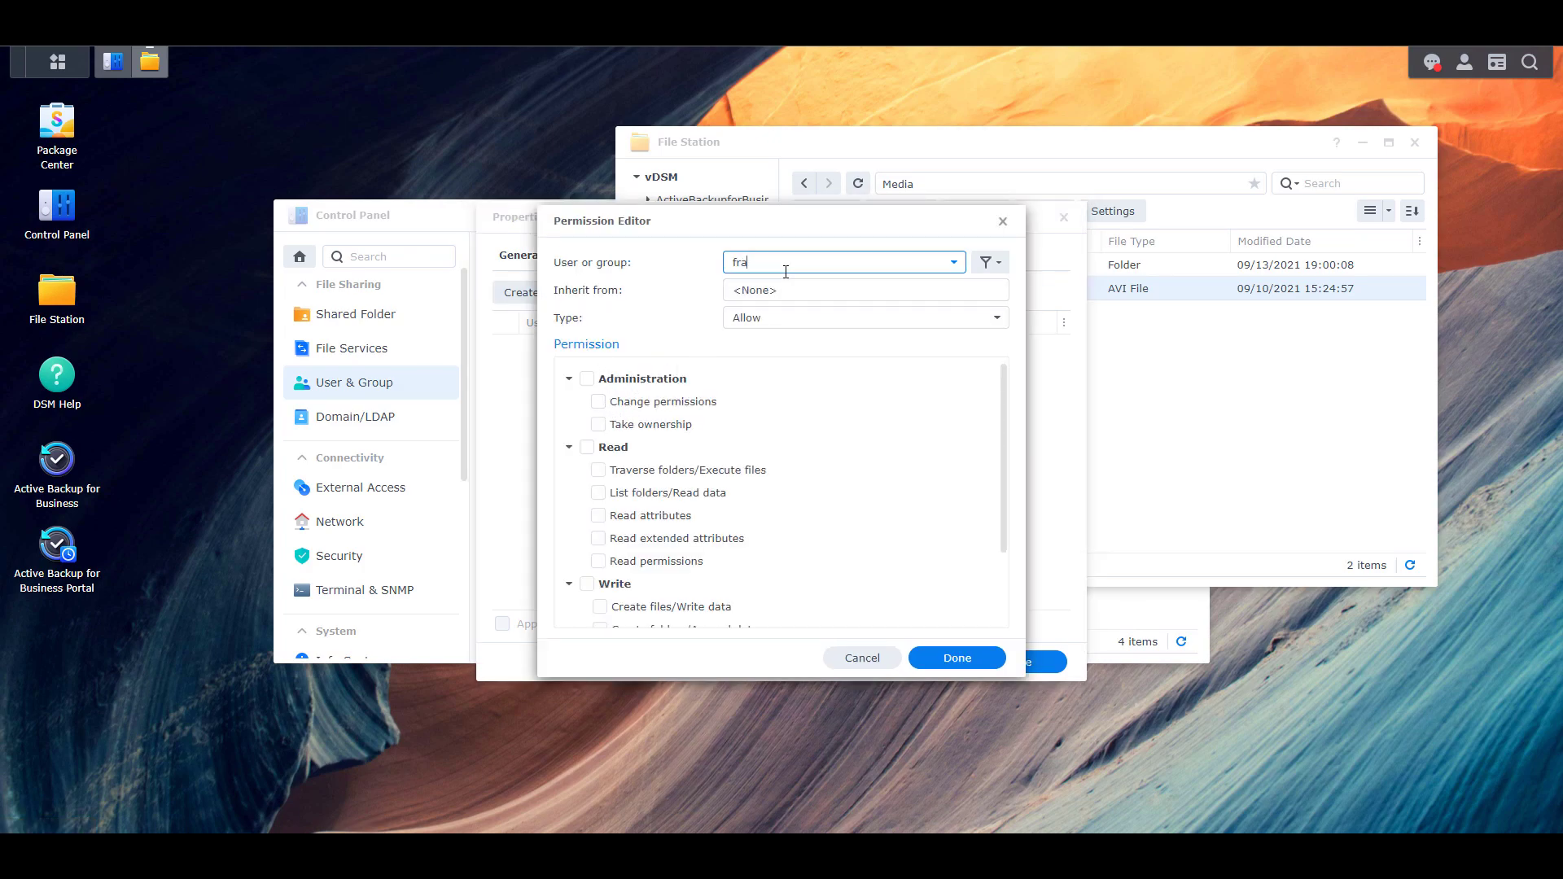
{"action": "type", "text": "nk"}
{"action": "left_click", "coordinate": [778, 316]}
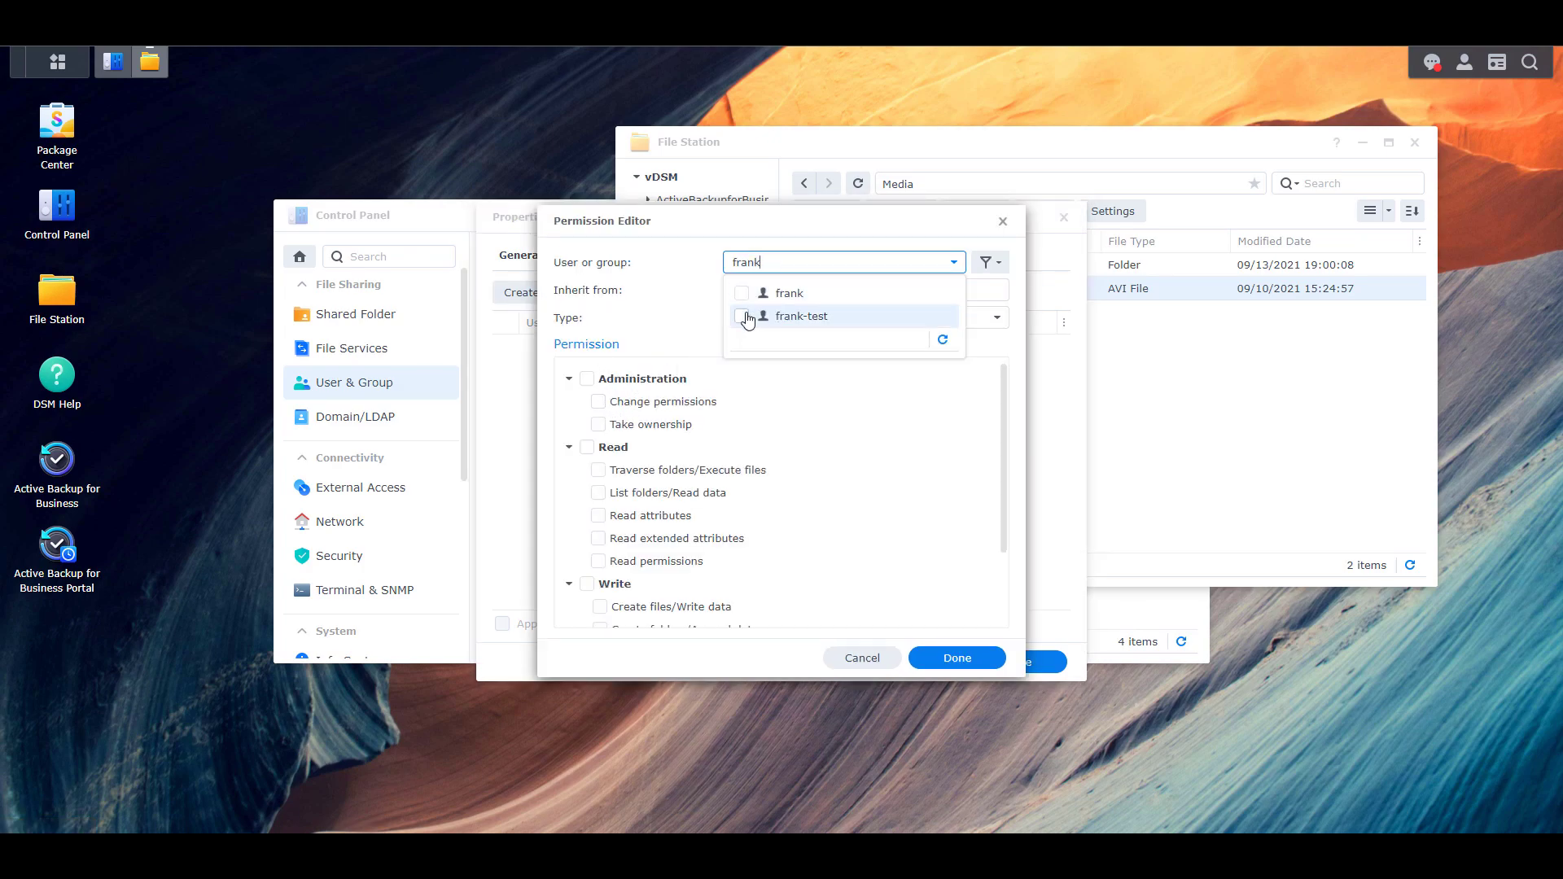
{"action": "left_click", "coordinate": [587, 447]}
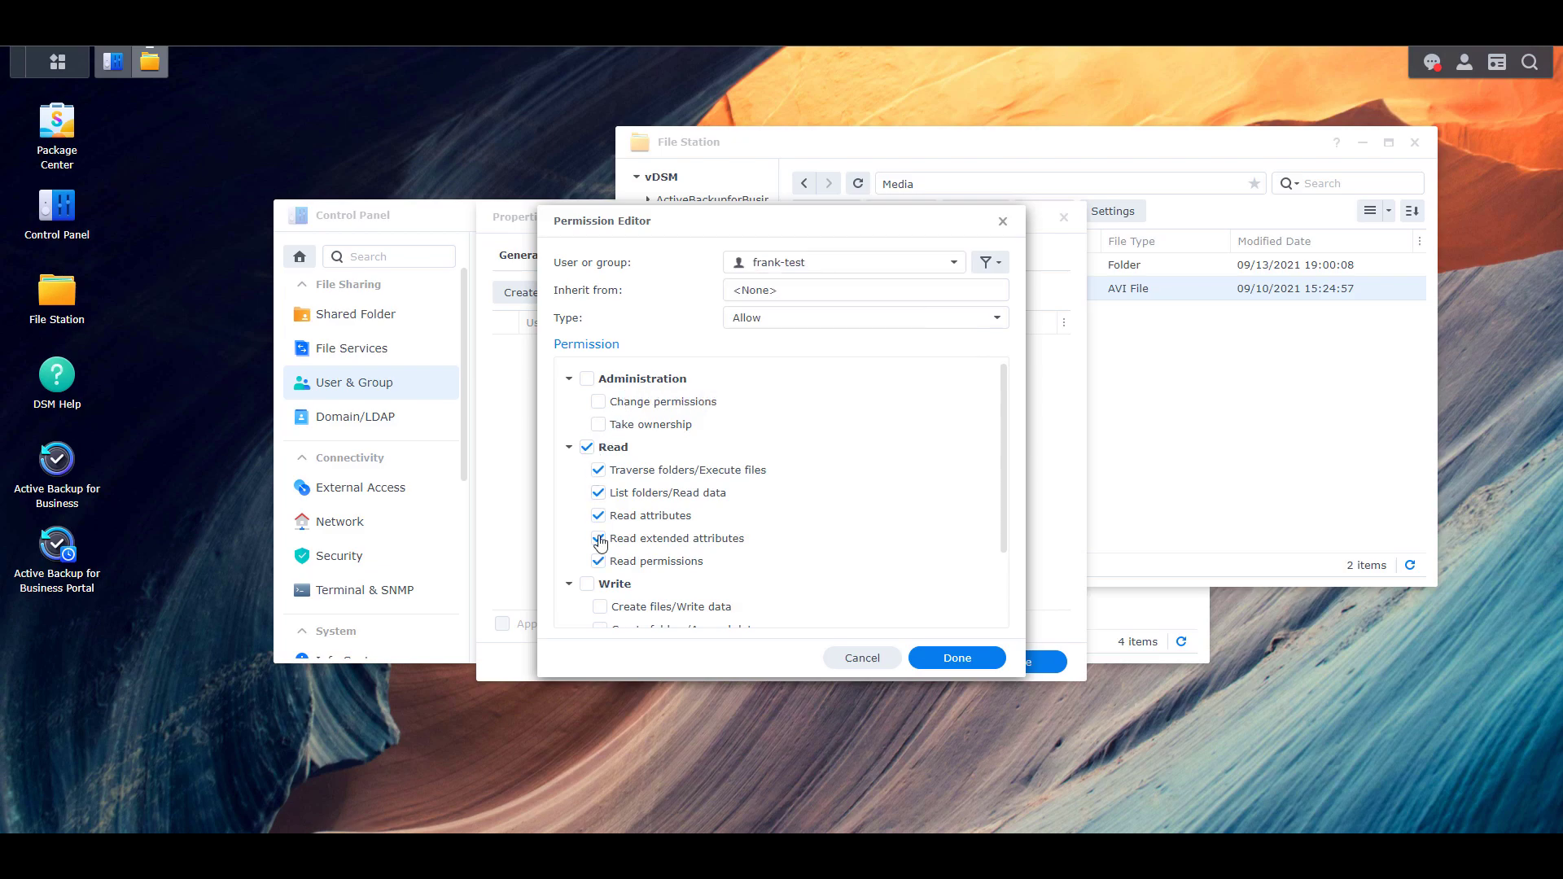
{"action": "left_click", "coordinate": [587, 583]}
{"action": "left_click", "coordinate": [586, 584]}
{"action": "left_click", "coordinate": [586, 583]}
{"action": "left_click", "coordinate": [958, 657]}
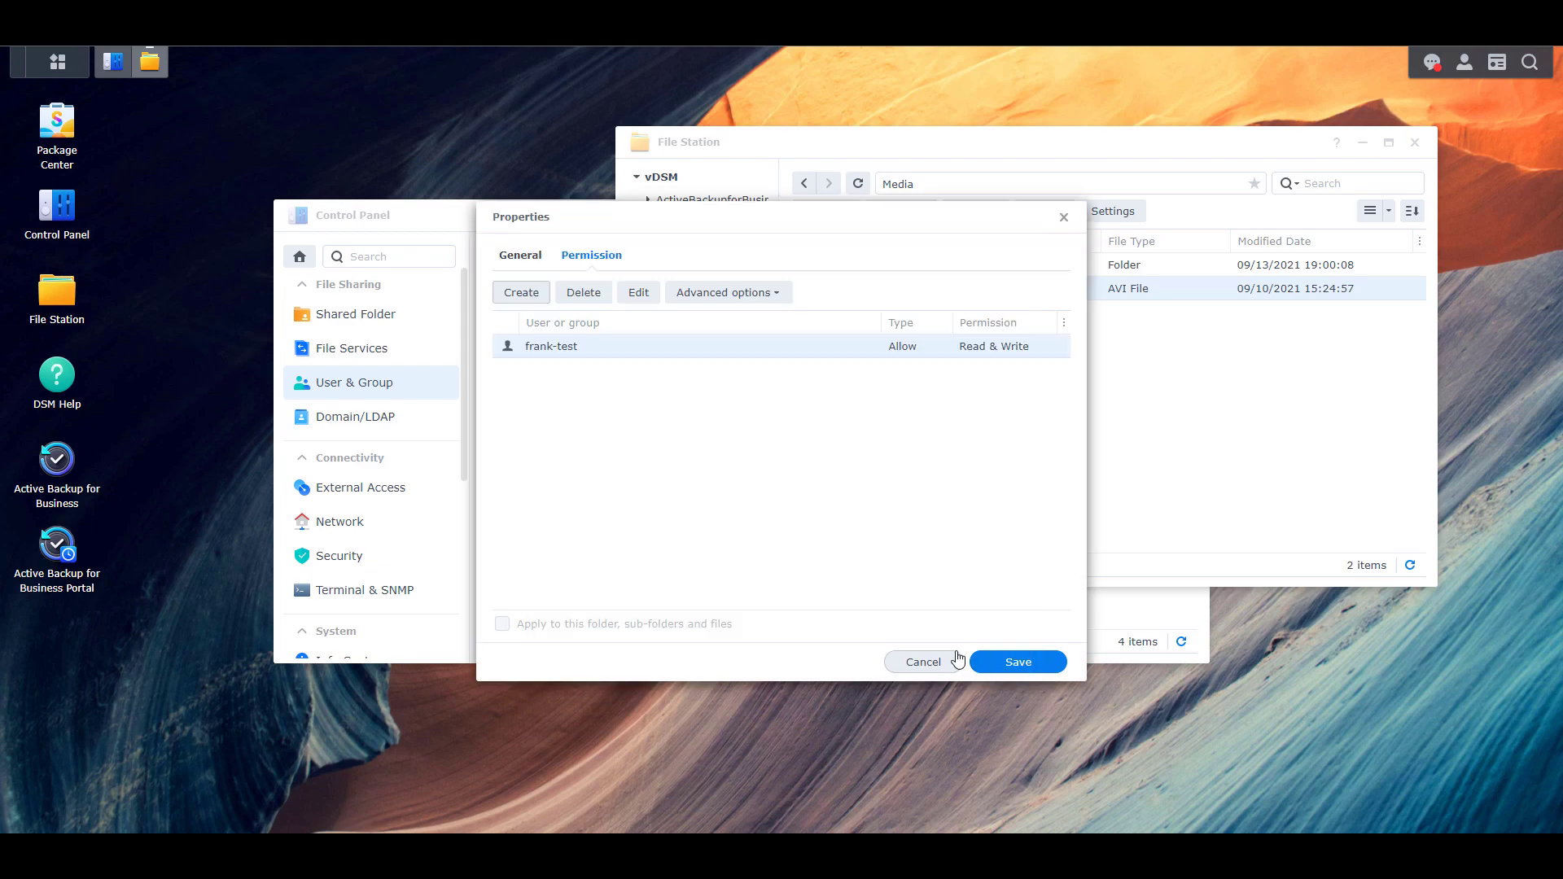
{"action": "left_click", "coordinate": [1008, 663]}
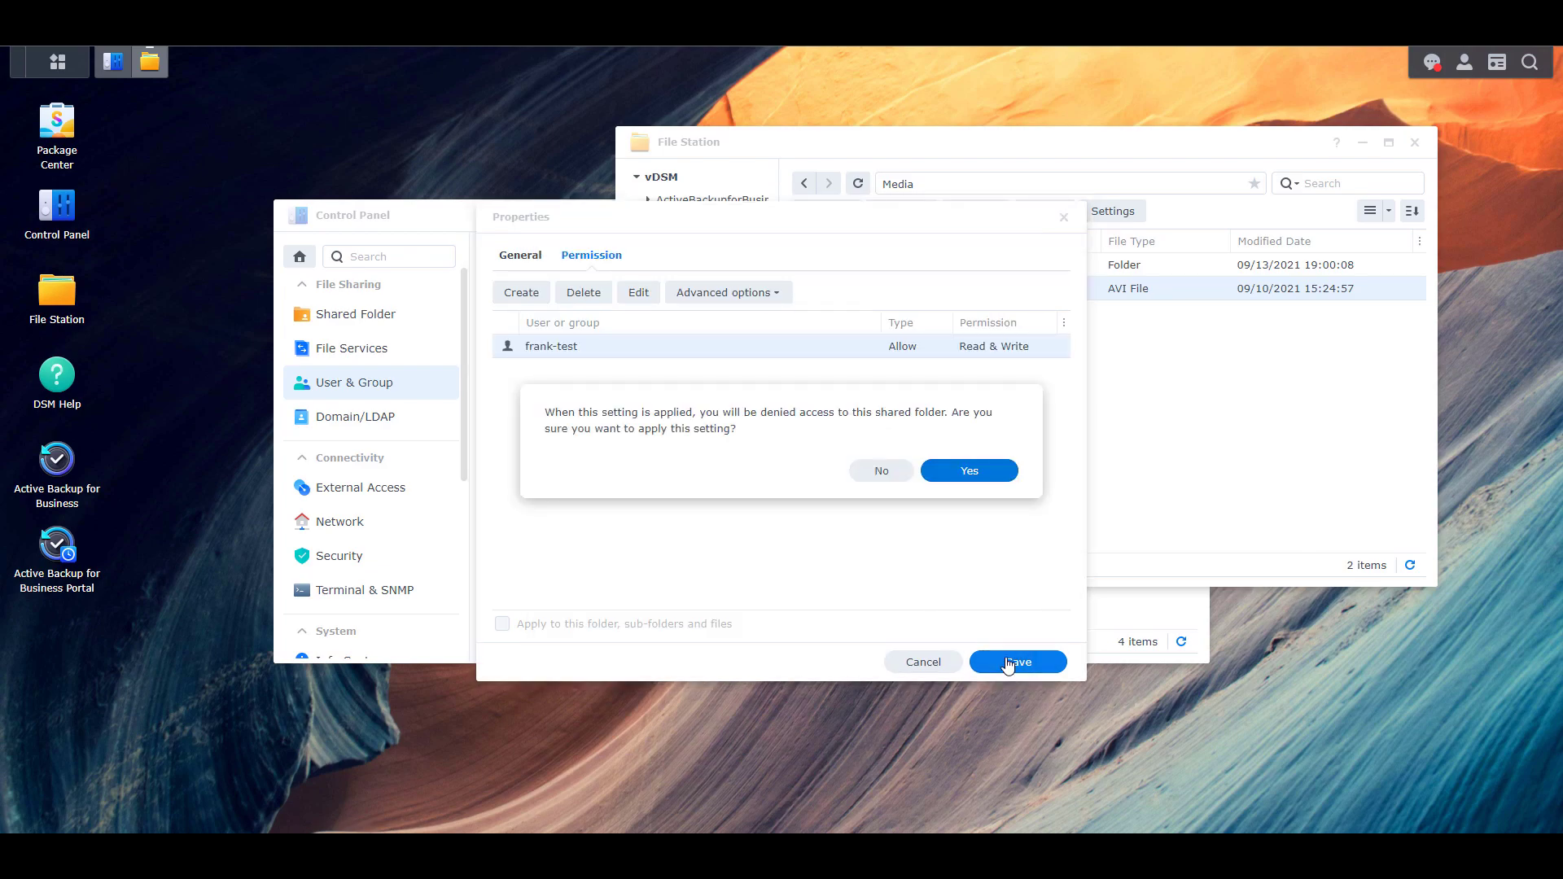
{"action": "left_click", "coordinate": [971, 471]}
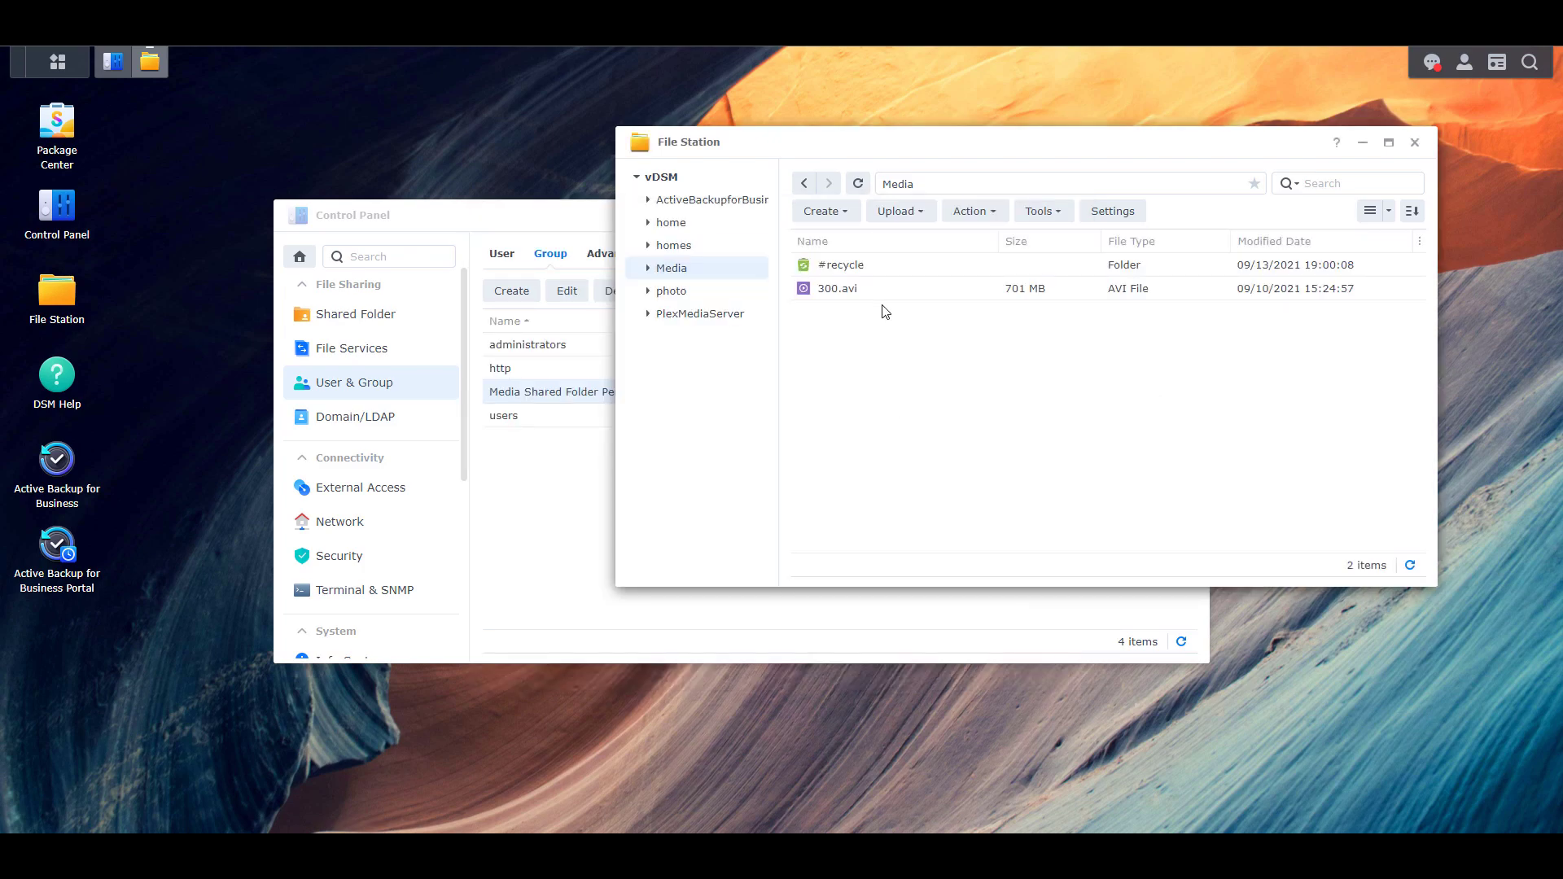
Step: Review the permission entry and advanced permission options of 300.avi in the Media folder, and close its properties without saving
{"action": "right_click", "coordinate": [887, 295]}
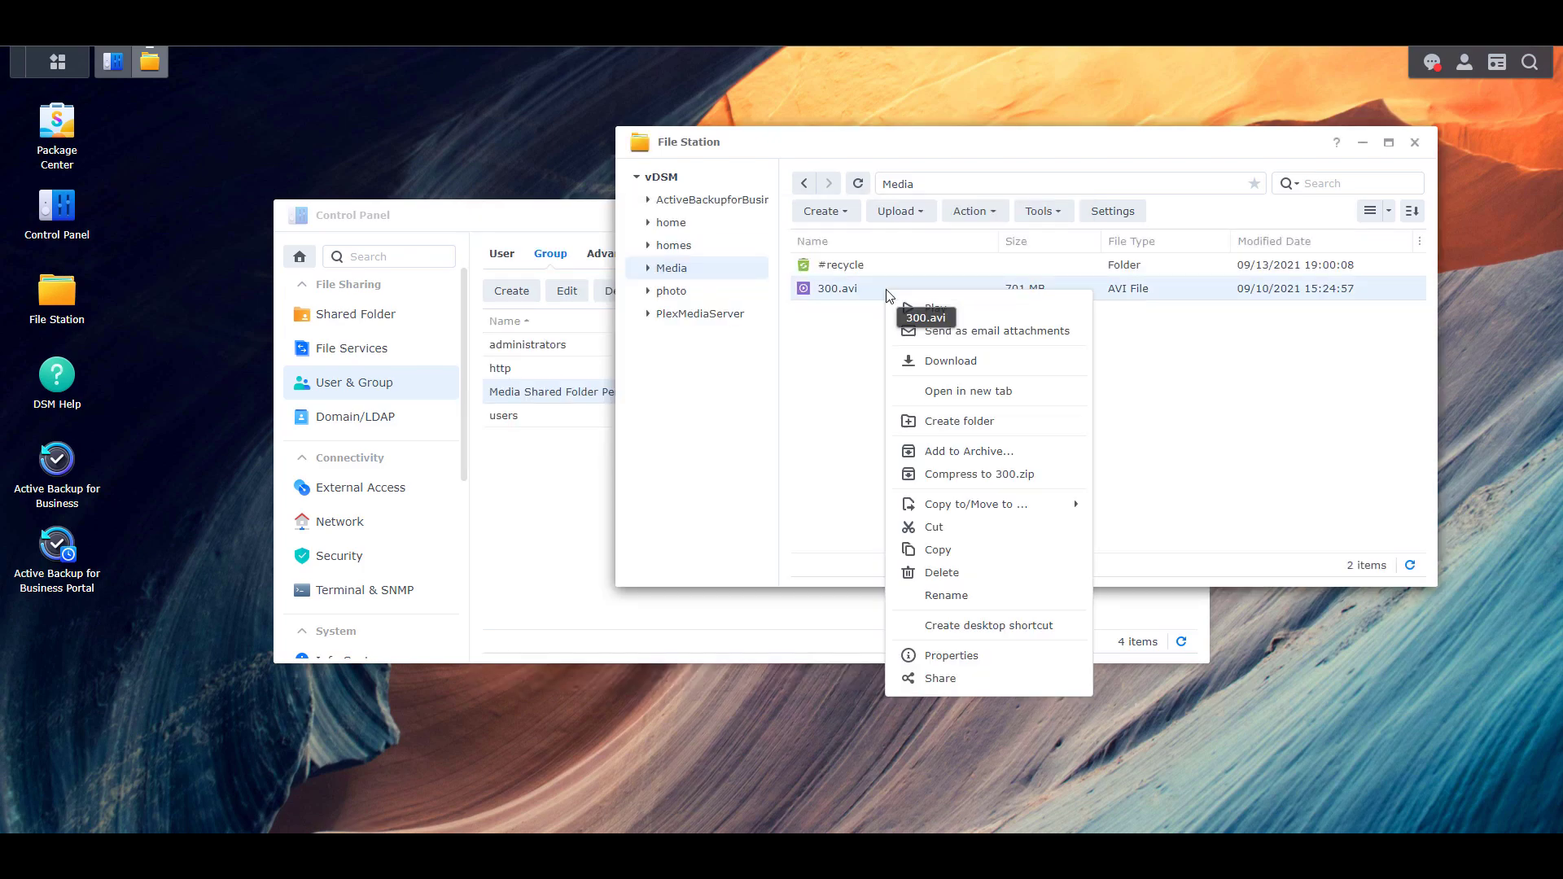
{"action": "left_click", "coordinate": [976, 652]}
{"action": "left_click", "coordinate": [596, 257]}
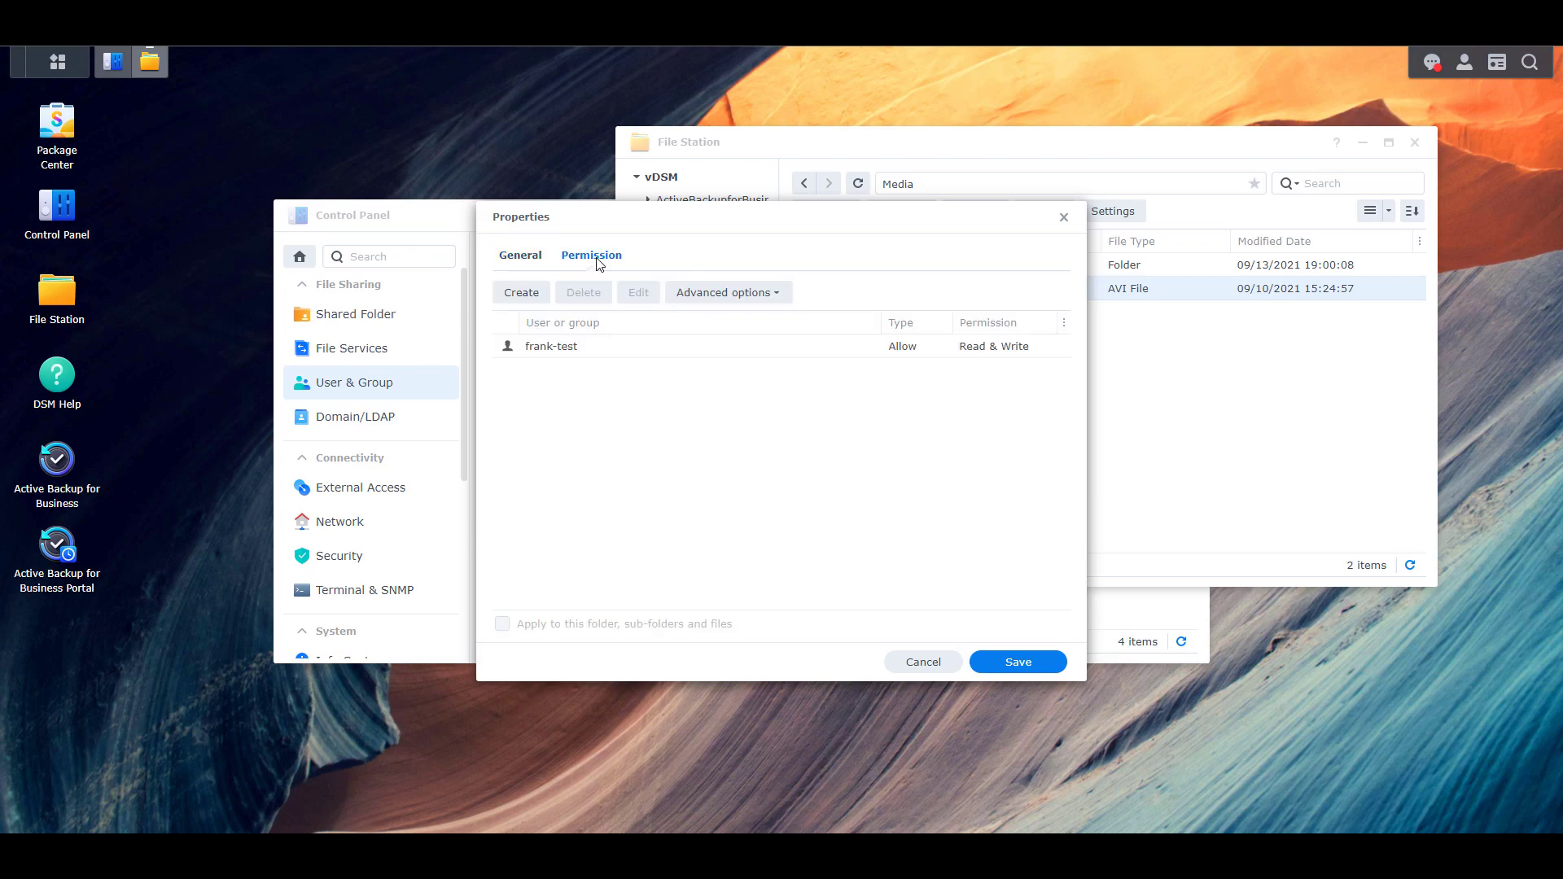
{"action": "left_click", "coordinate": [607, 344]}
{"action": "left_click", "coordinate": [694, 297]}
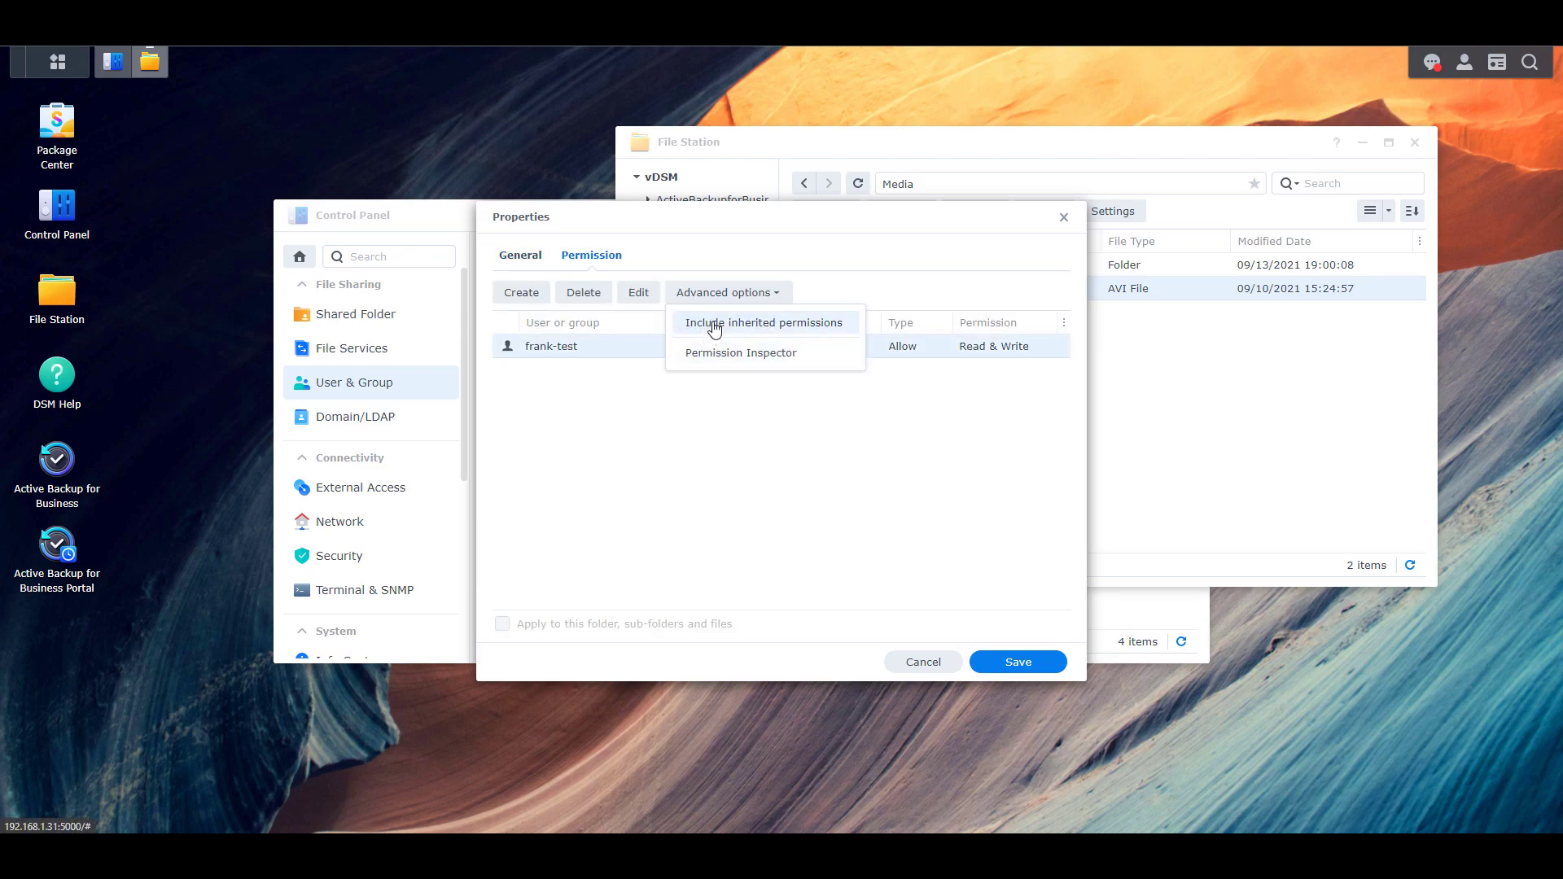
{"action": "left_click", "coordinate": [735, 431]}
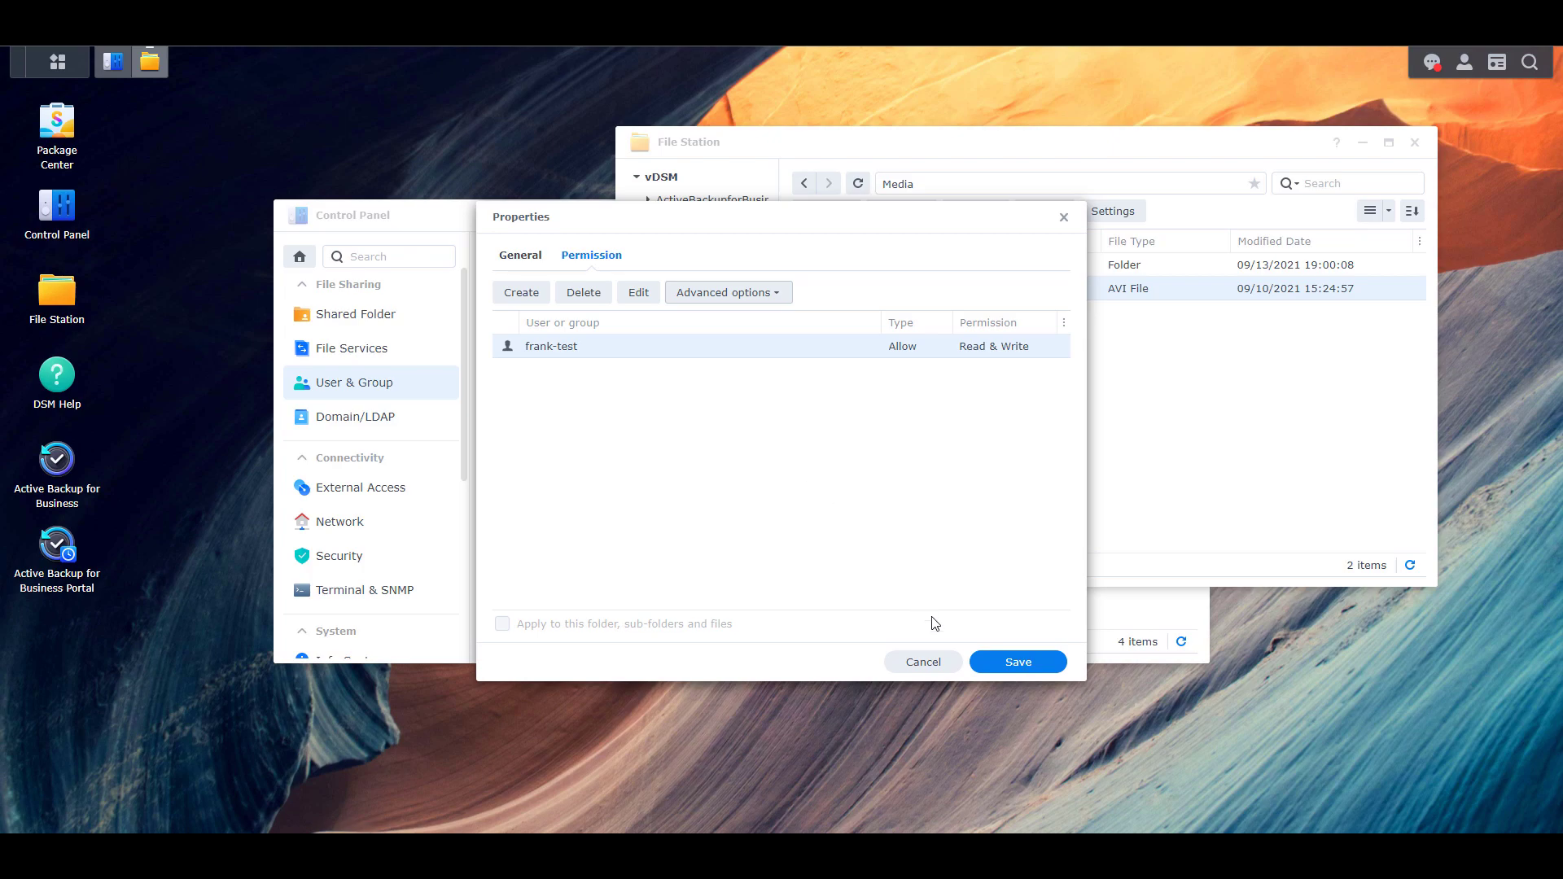
{"action": "left_click", "coordinate": [933, 669]}
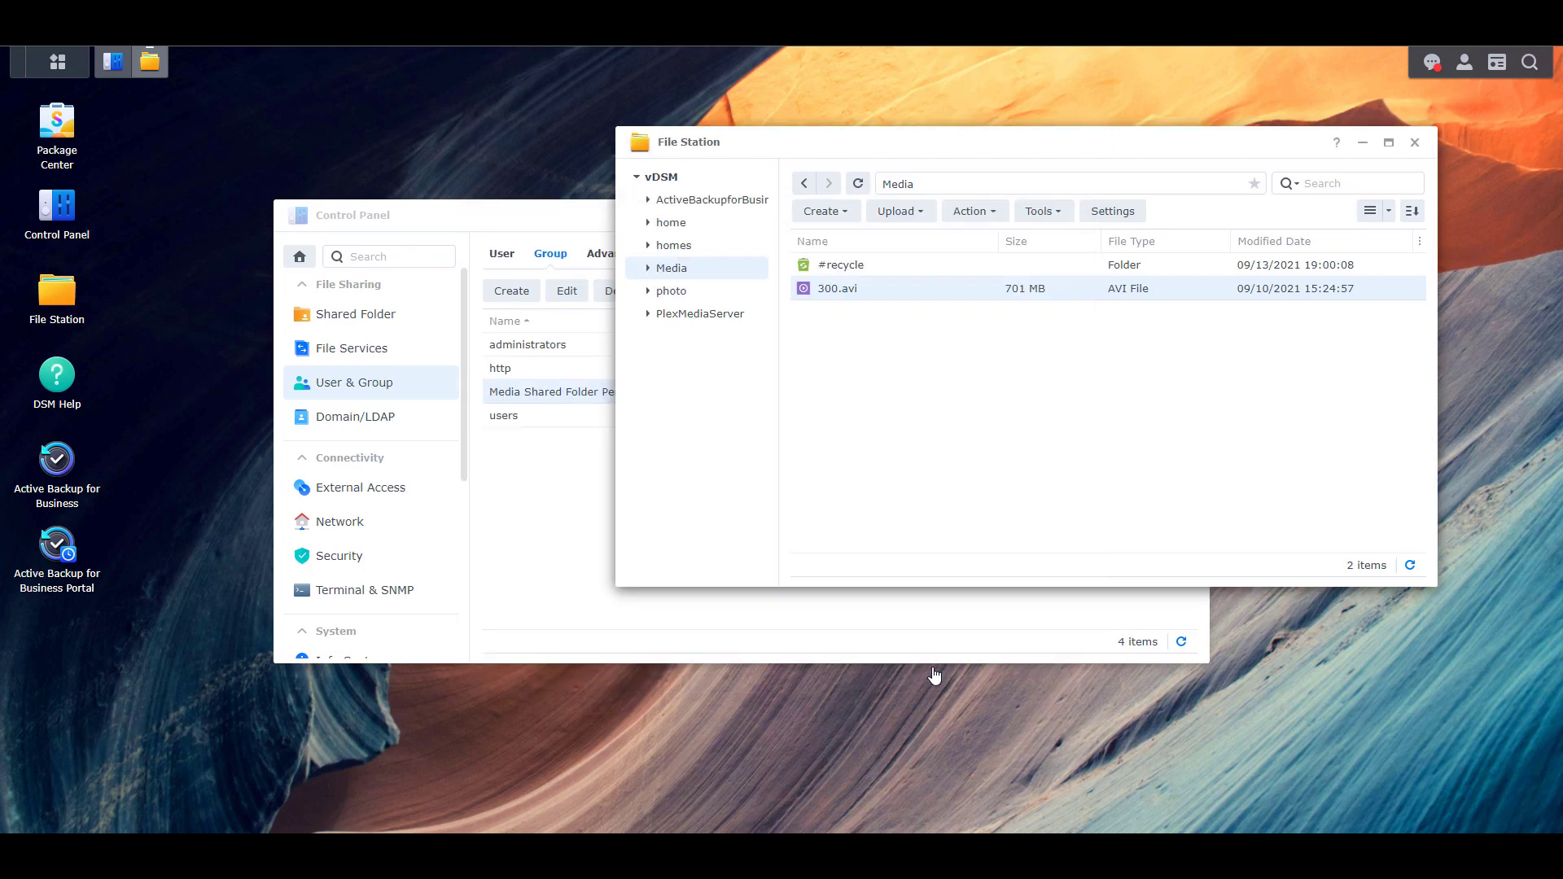
{"action": "left_click", "coordinate": [916, 471]}
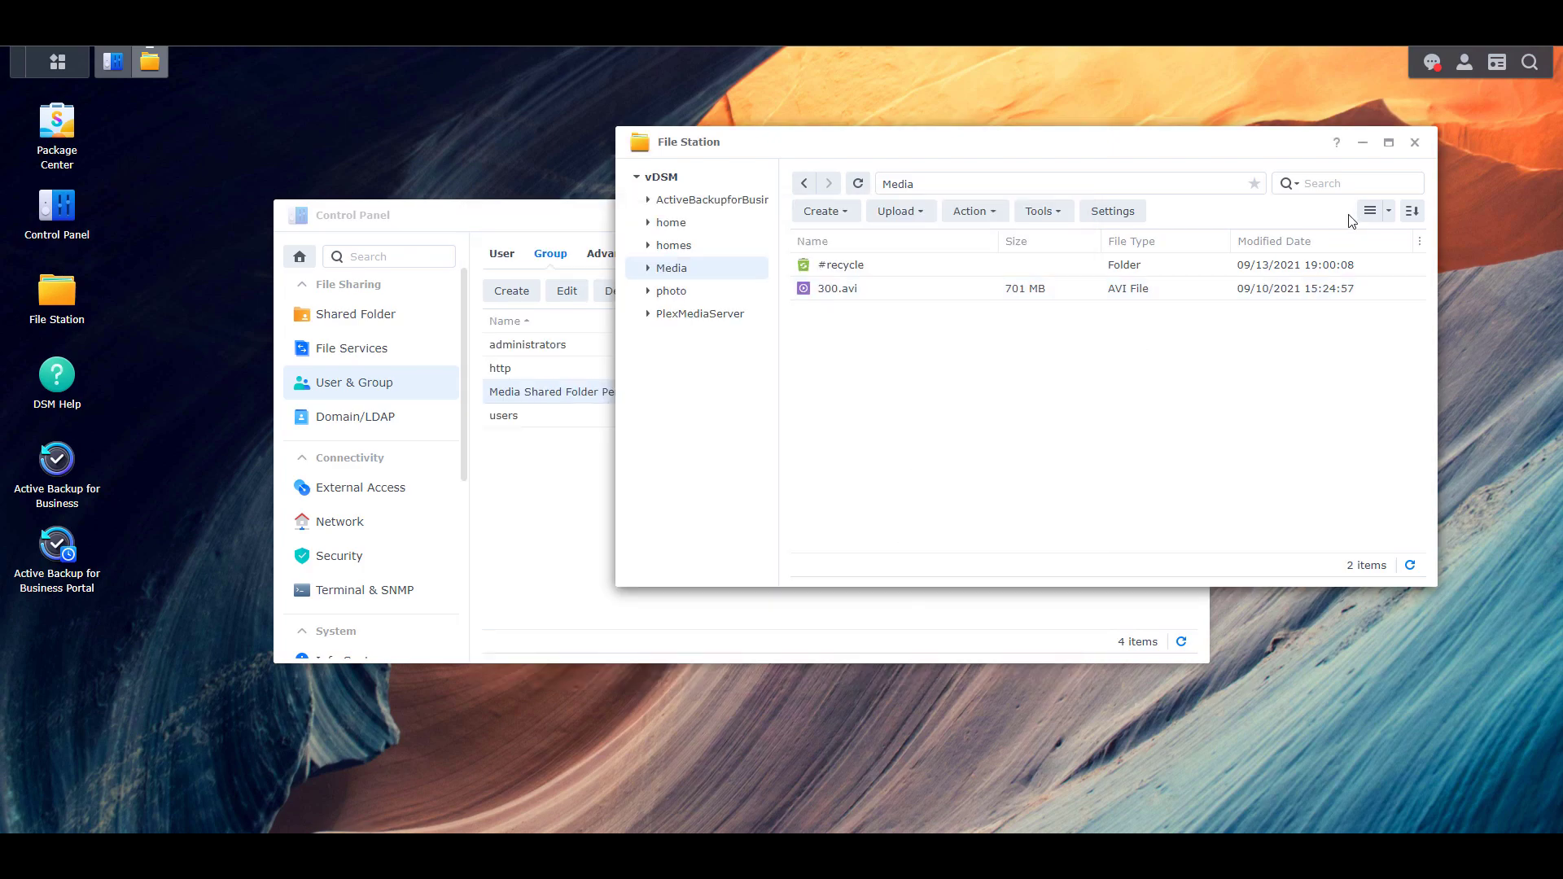
Step: Close File Station, show the user accounts in Control Panel and select the account listed directly below admin
{"action": "left_click", "coordinate": [1414, 143]}
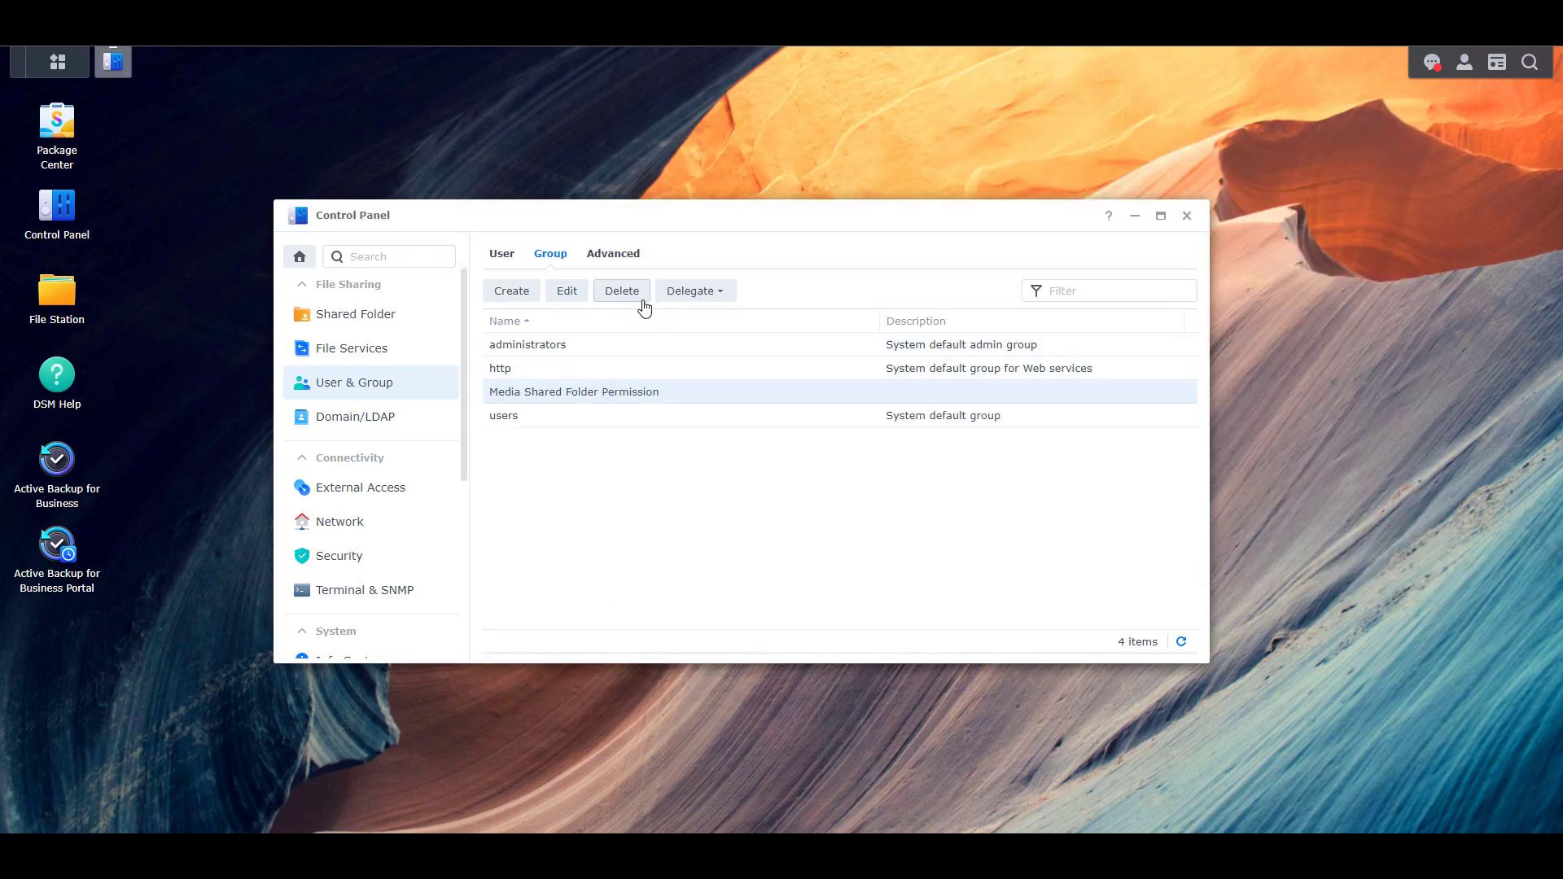
{"action": "left_click", "coordinate": [500, 254]}
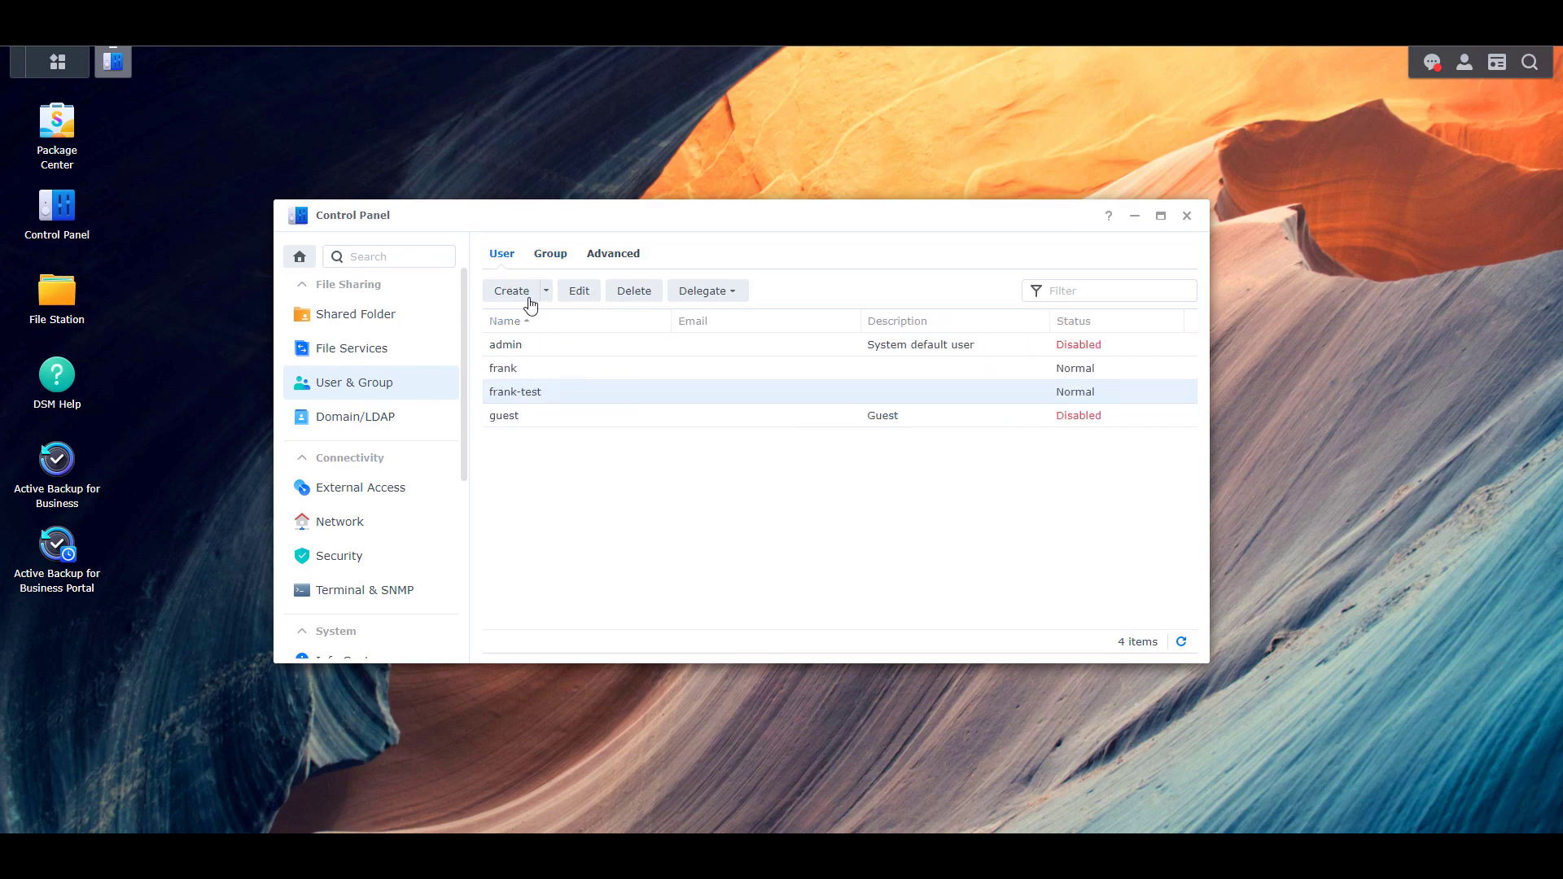
{"action": "left_click", "coordinate": [574, 379]}
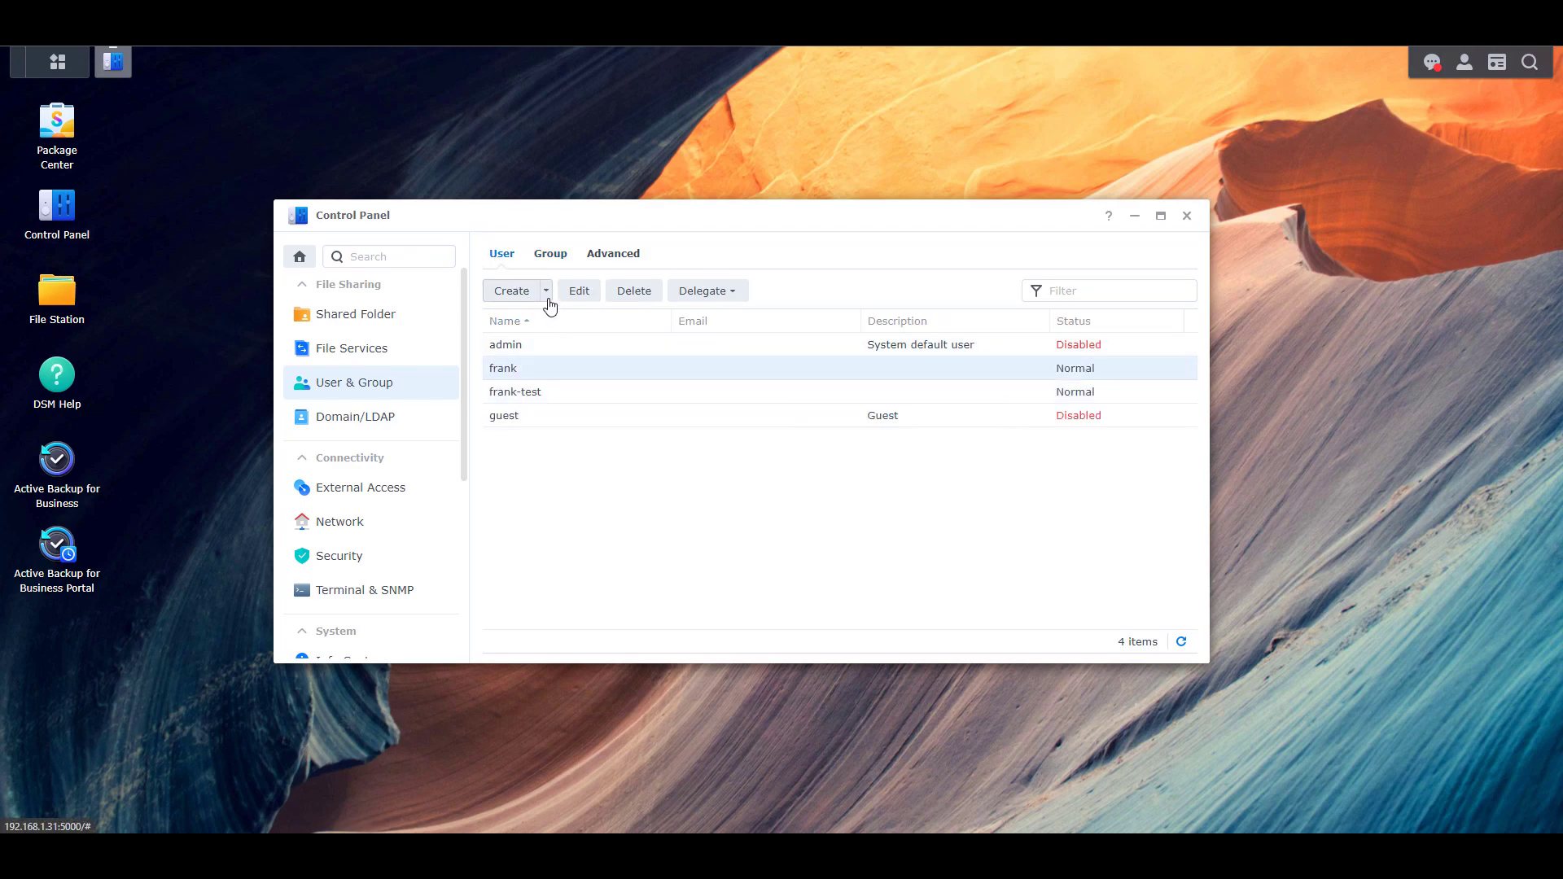